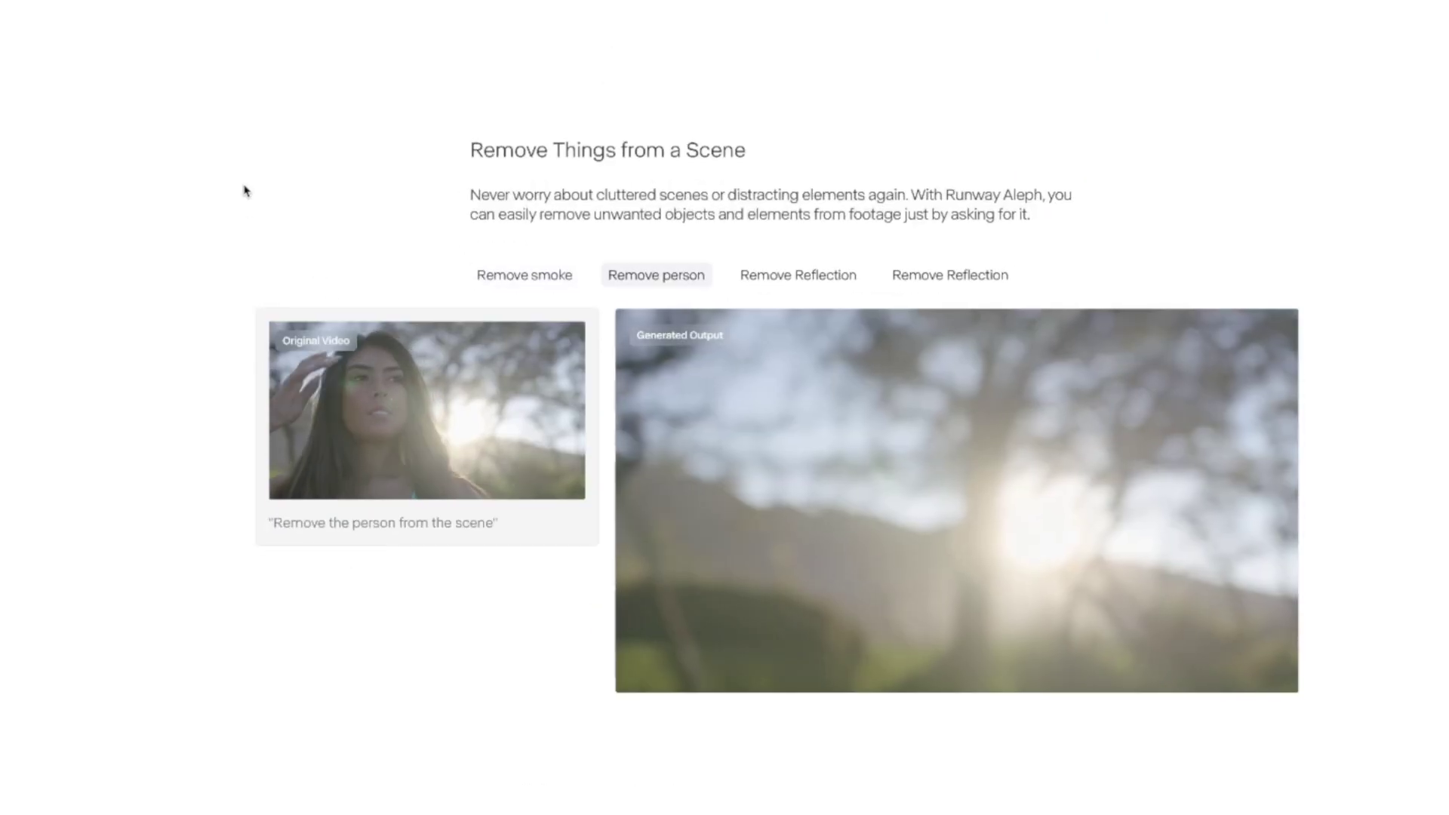
View the Remove smoke, Remove person and Remove Reflection demo examples.
left_click(528, 280)
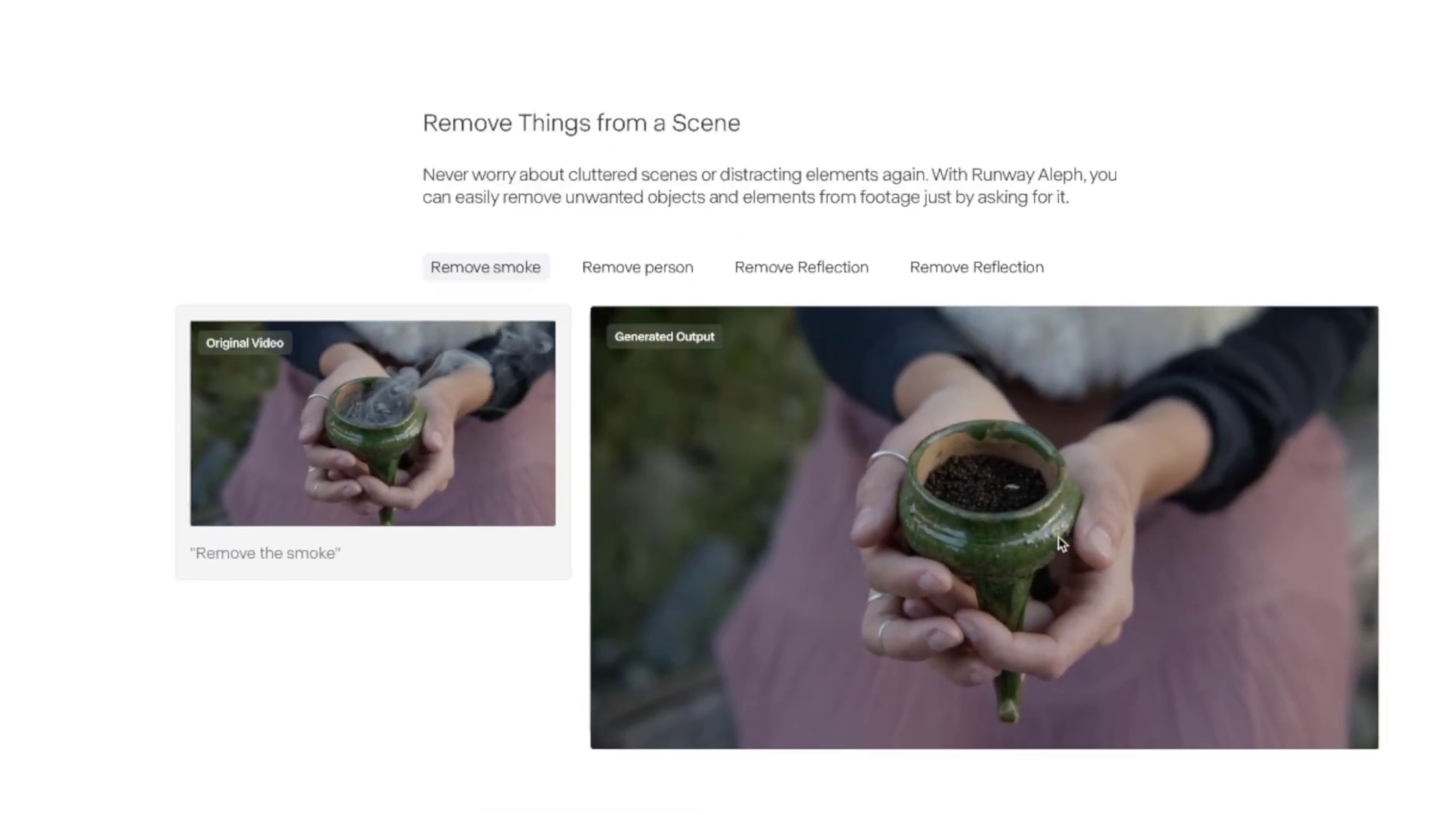
left_click(642, 267)
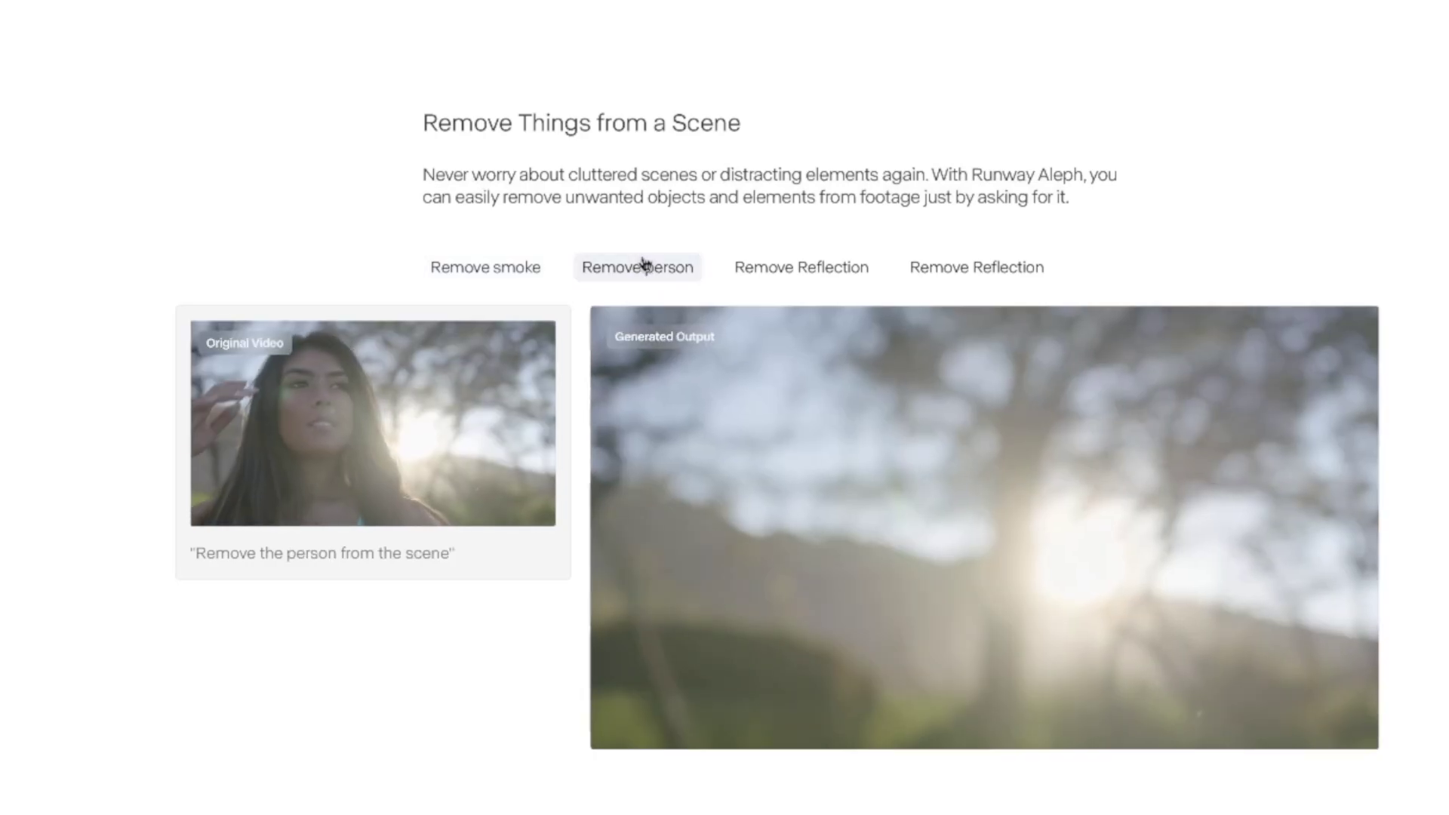
left_click(804, 275)
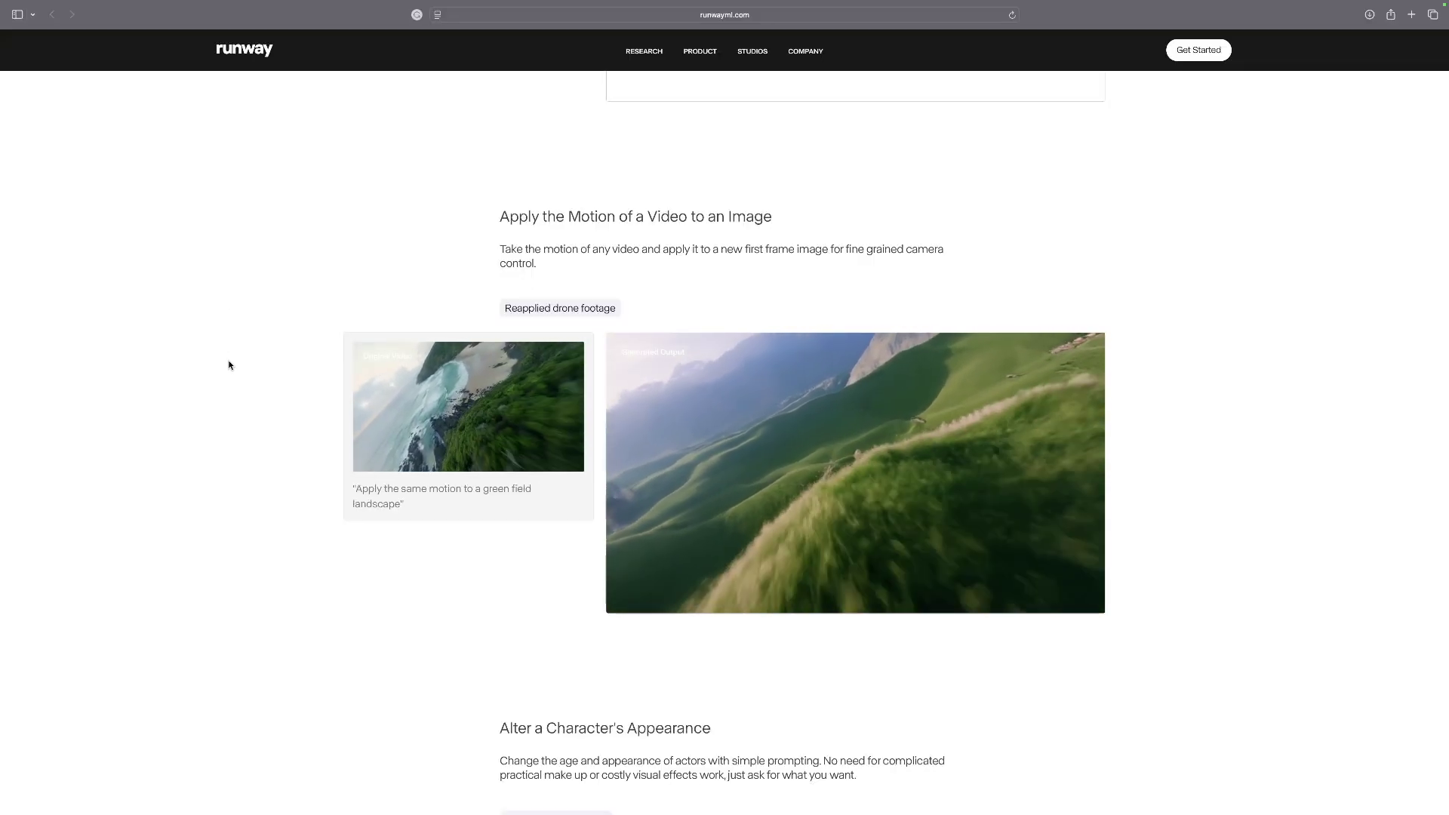
Scroll to Recolor Elements and view the Clothes and blue Table recolor examples.
scroll(251, 286, "down", 12)
scroll(249, 279, "down", 1)
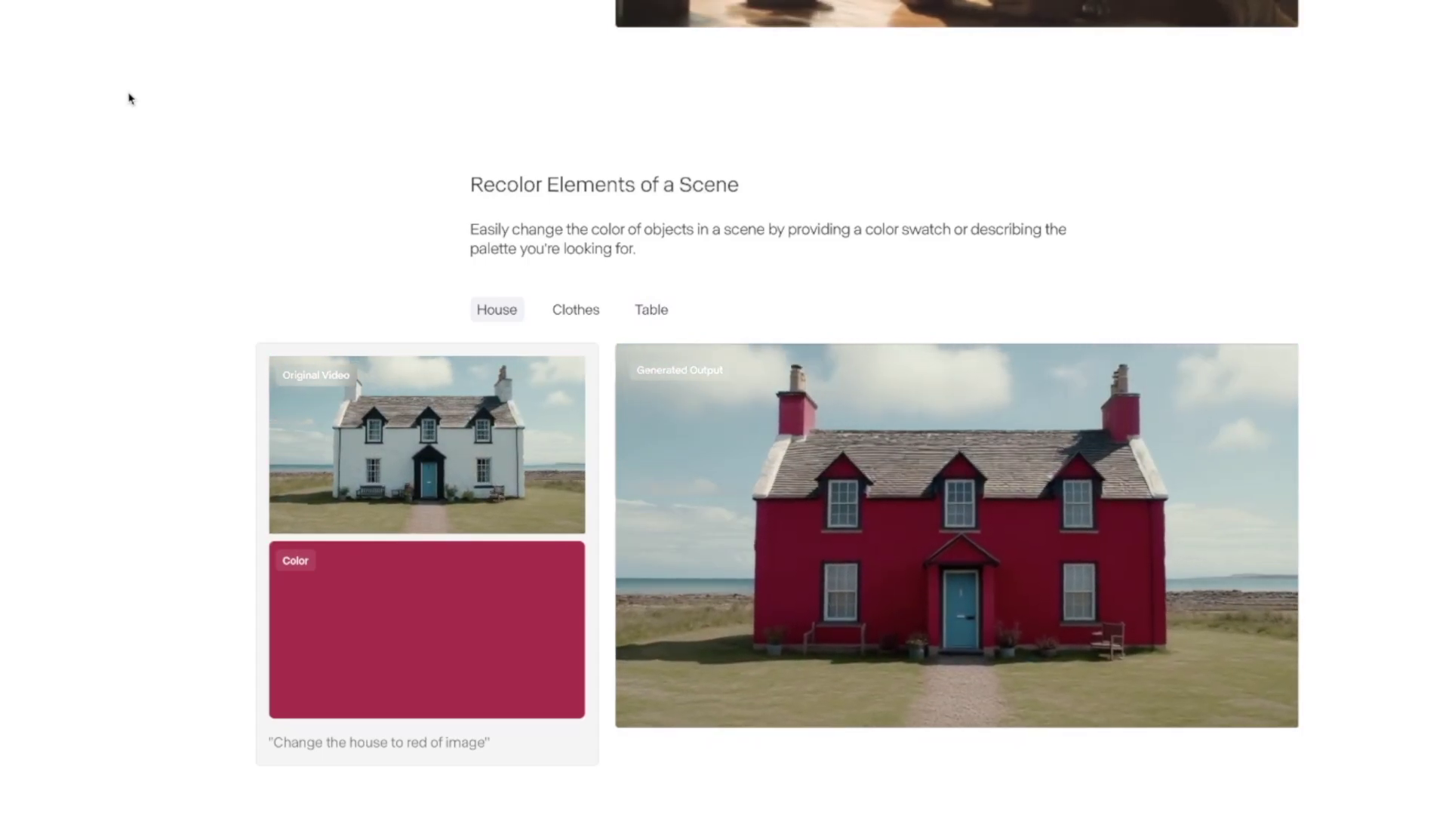
left_click(576, 310)
left_click(649, 311)
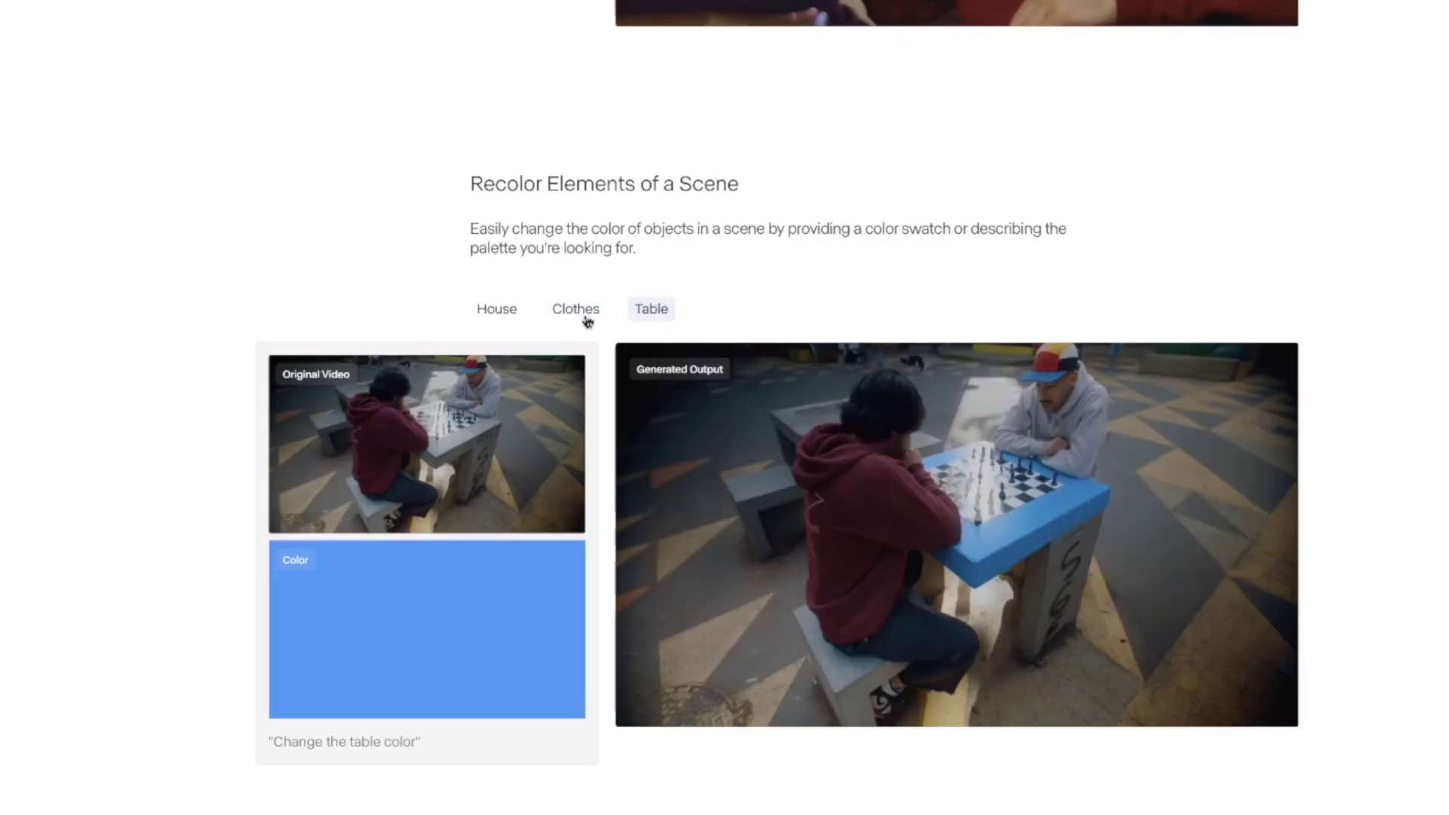
scroll(149, 187, "down", 10)
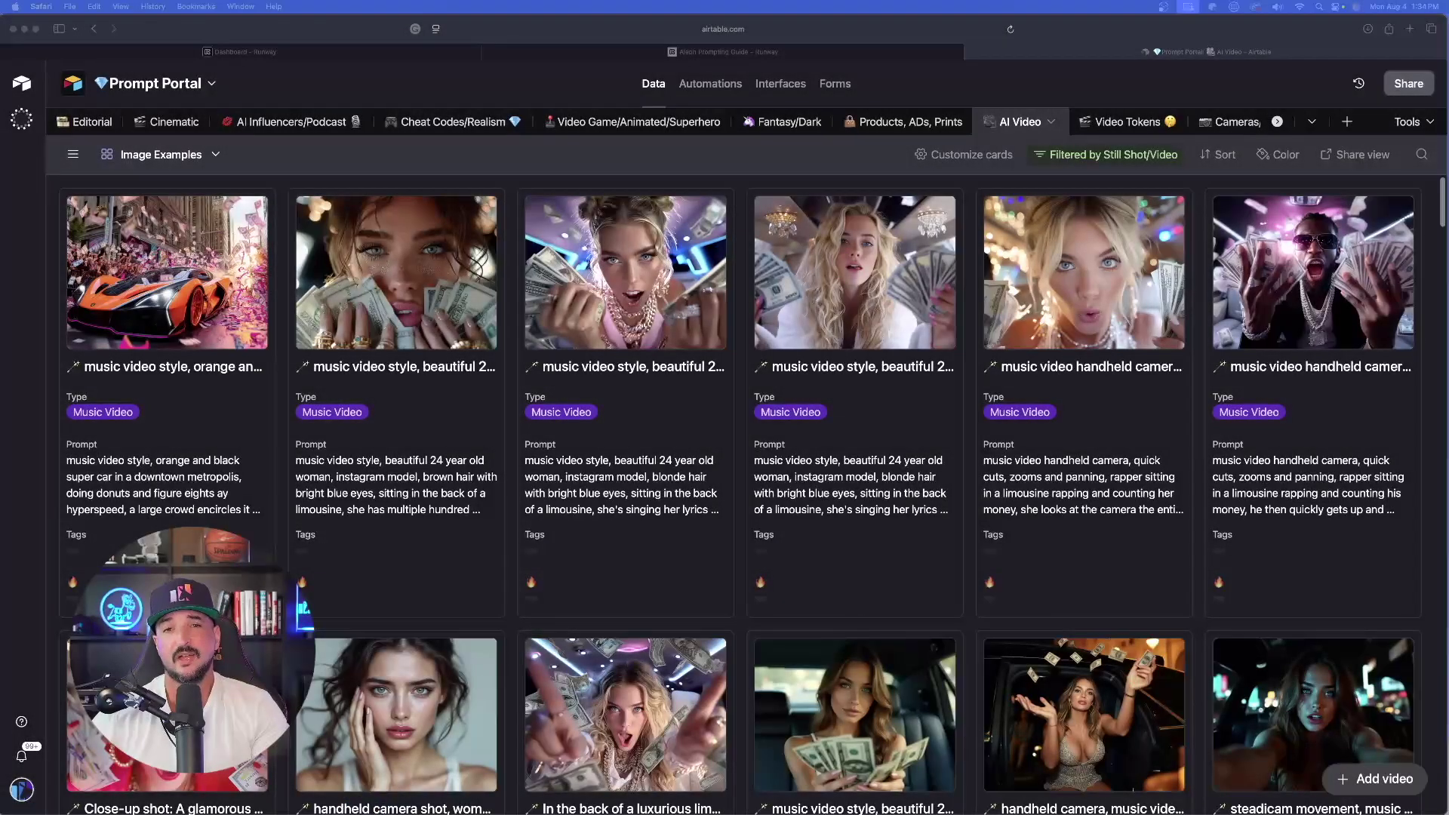
Find the glowing lava rock prompt in the Aleph guide's Add VFX table, then return to Airtable.
left_click(937, 60)
scroll(513, 345, "up", 10)
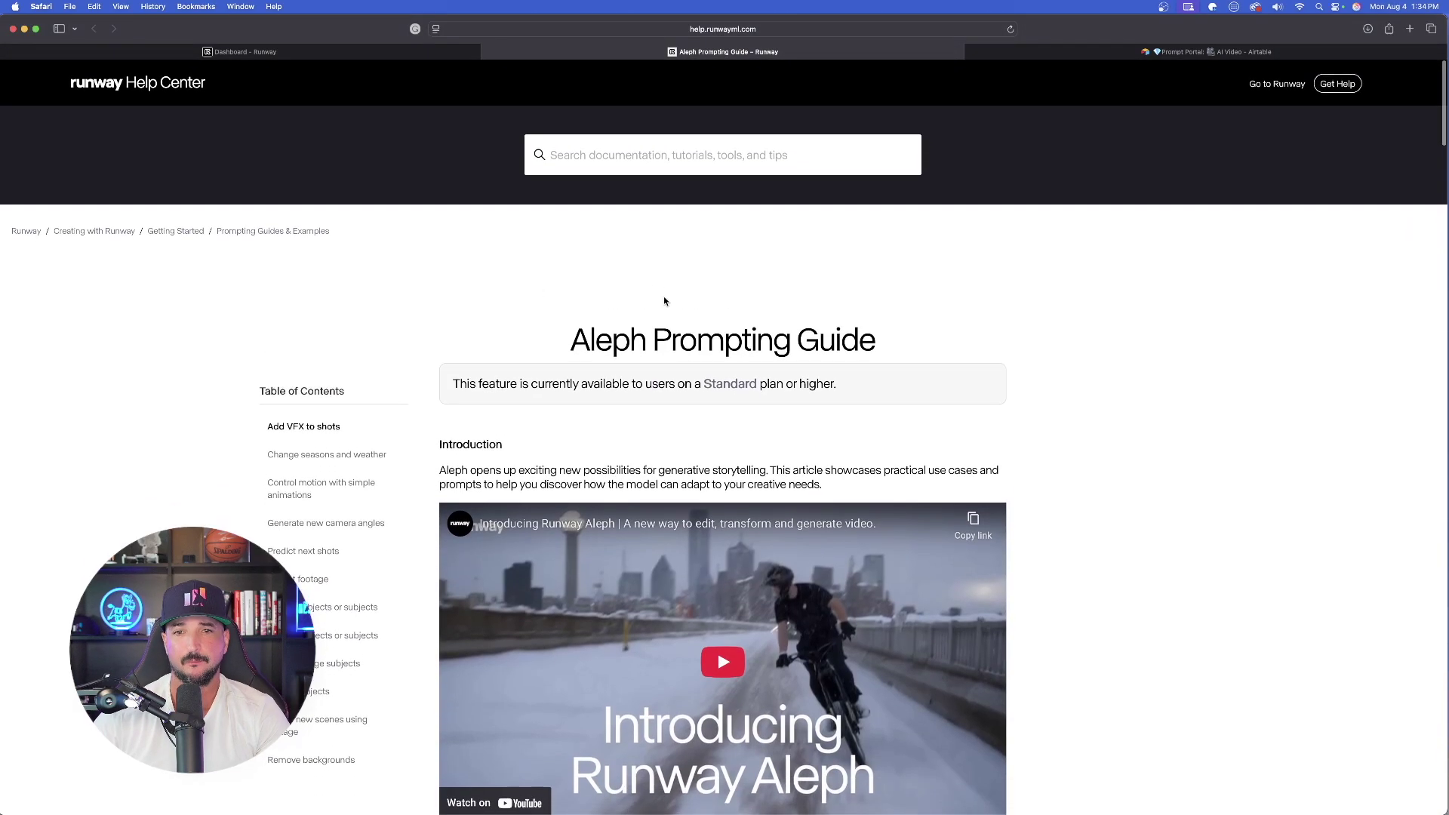
scroll(636, 269, "down", 2)
scroll(604, 274, "down", 1)
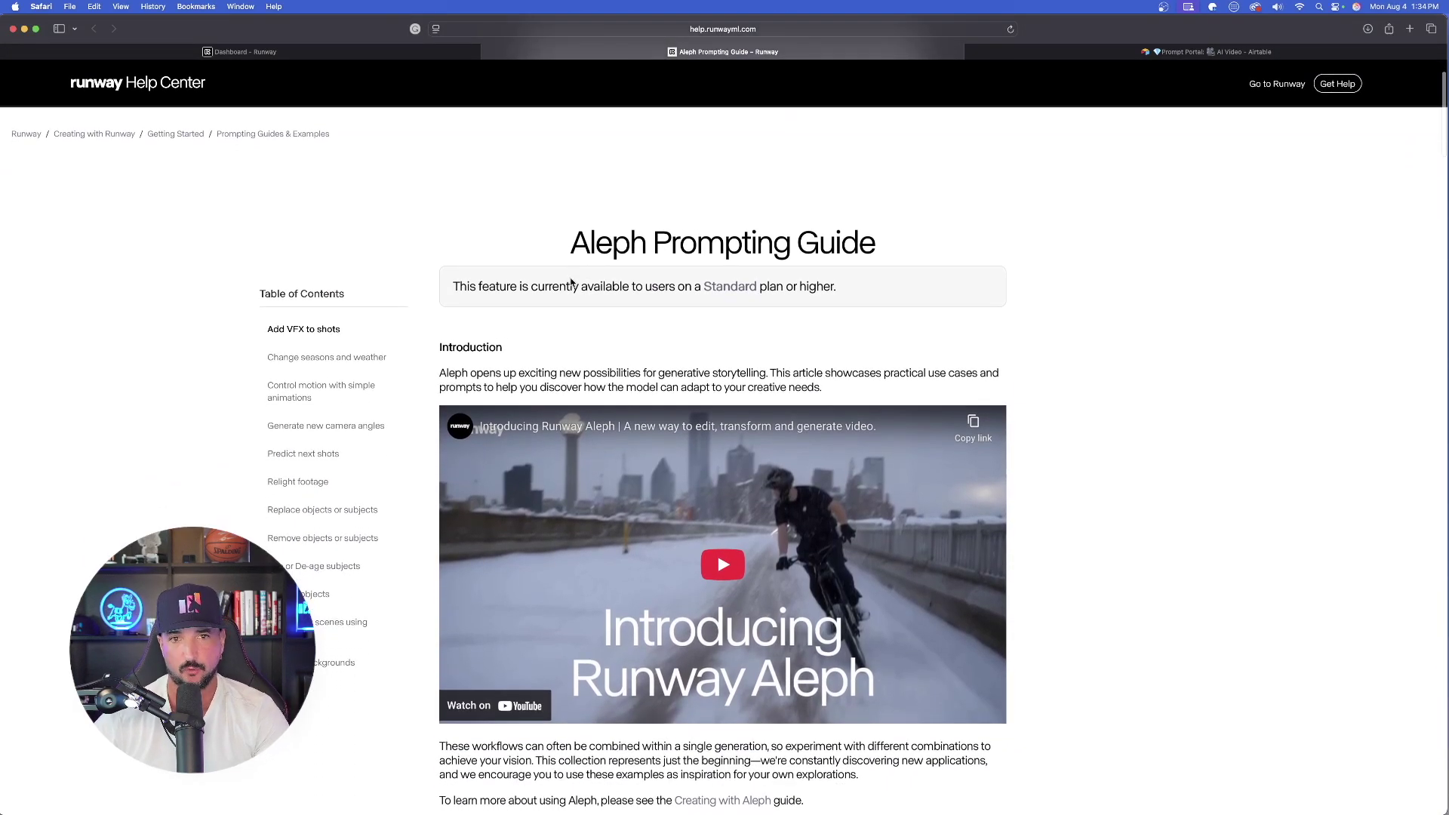
scroll(478, 281, "down", 10)
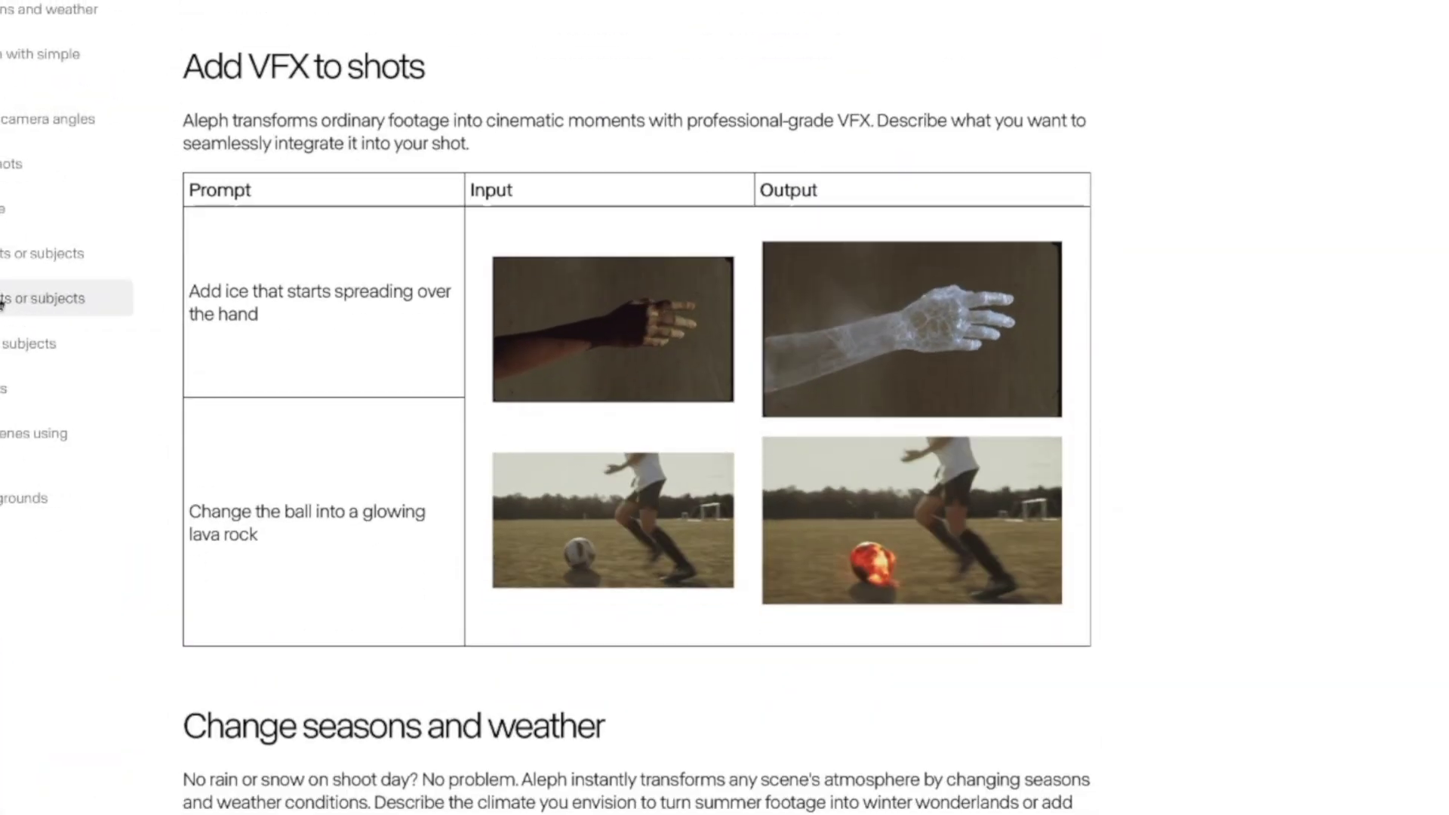
scroll(320, 394, "down", 2)
scroll(508, 414, "down", 1)
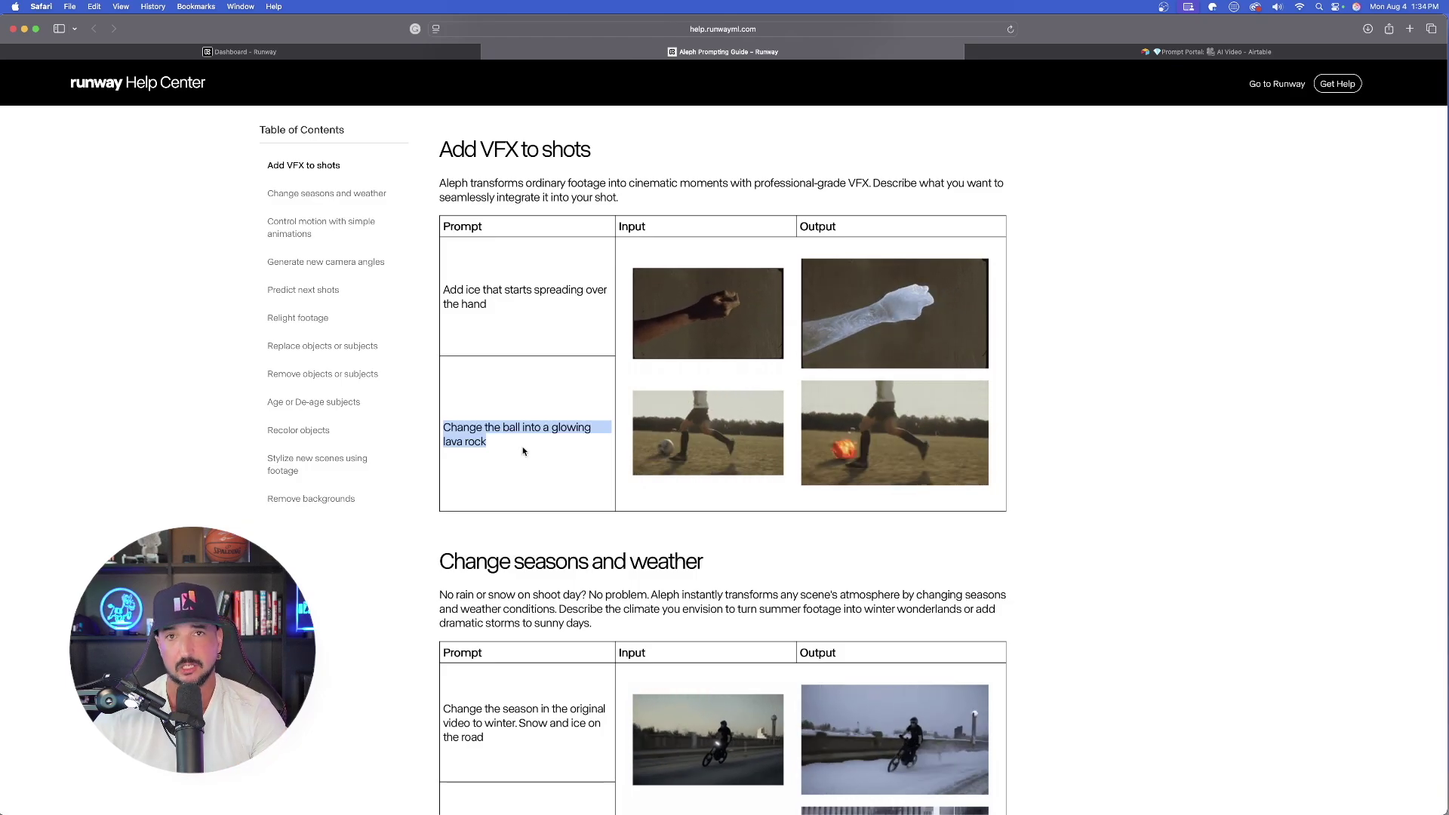
key("ctrl+Tab")
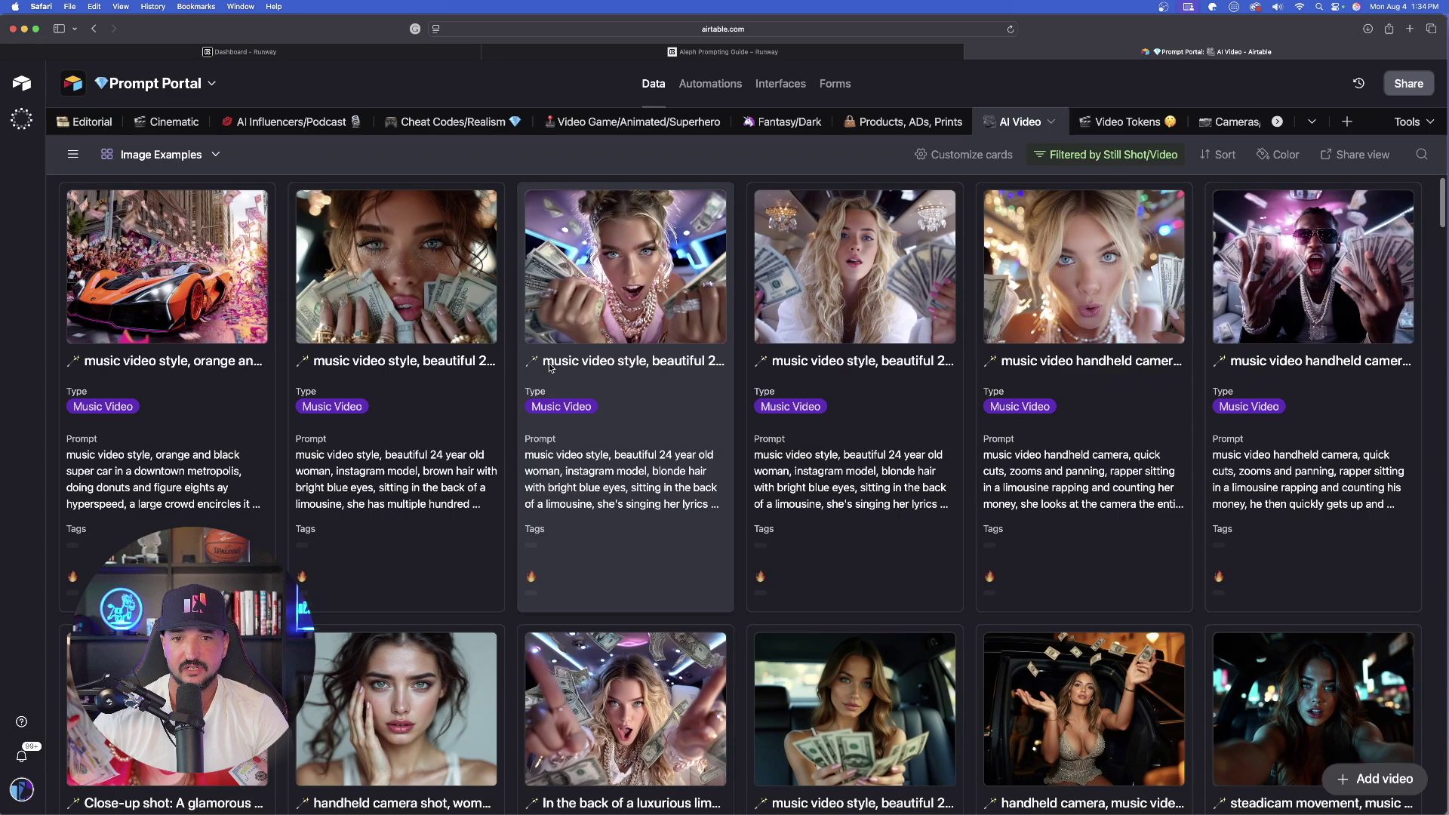
Browse the Cinematic and Cheat Codes/Realism tables, then scroll down the AI Video gallery.
scroll(560, 368, "down", 2)
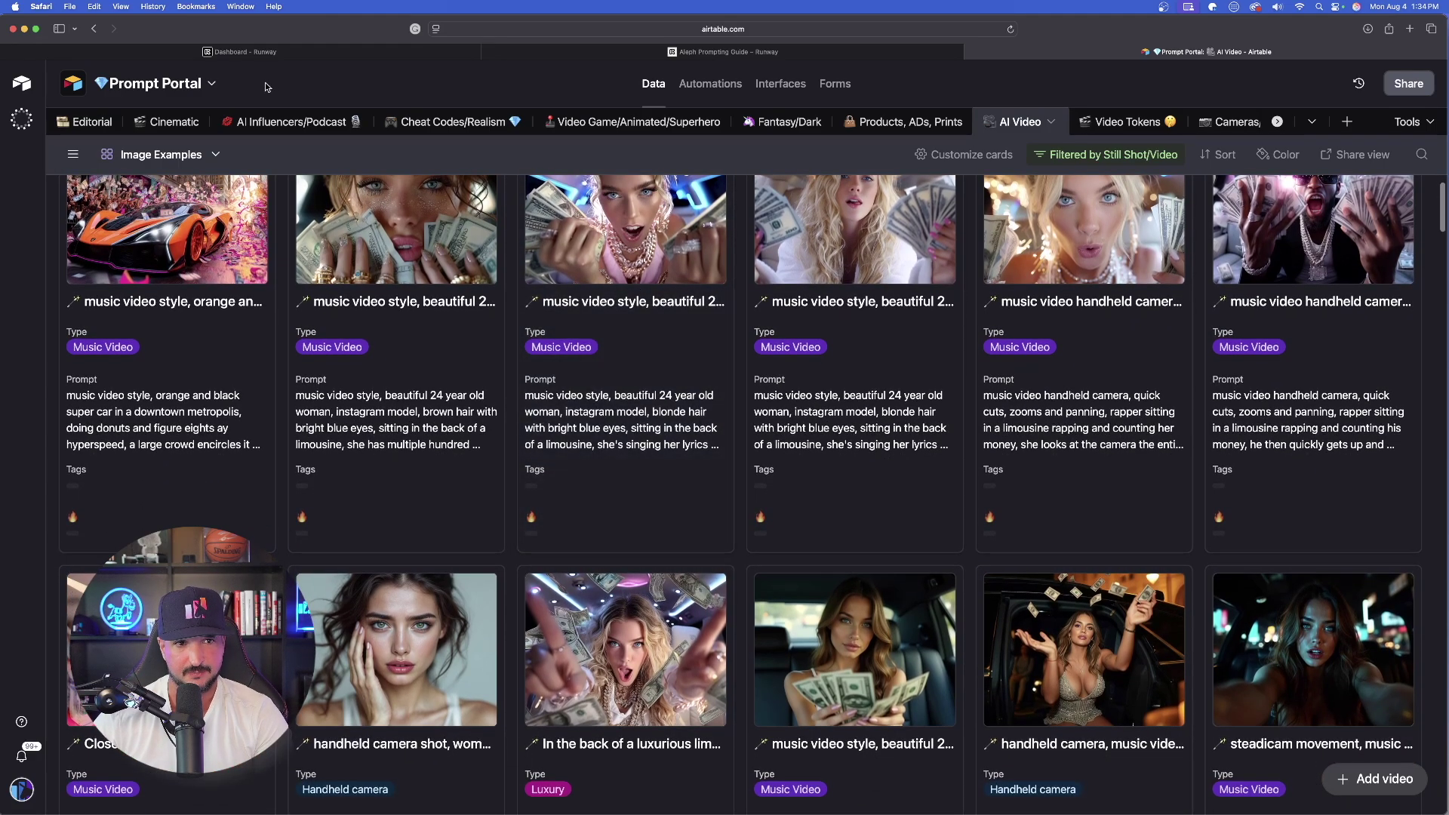
left_click(192, 124)
left_click(451, 121)
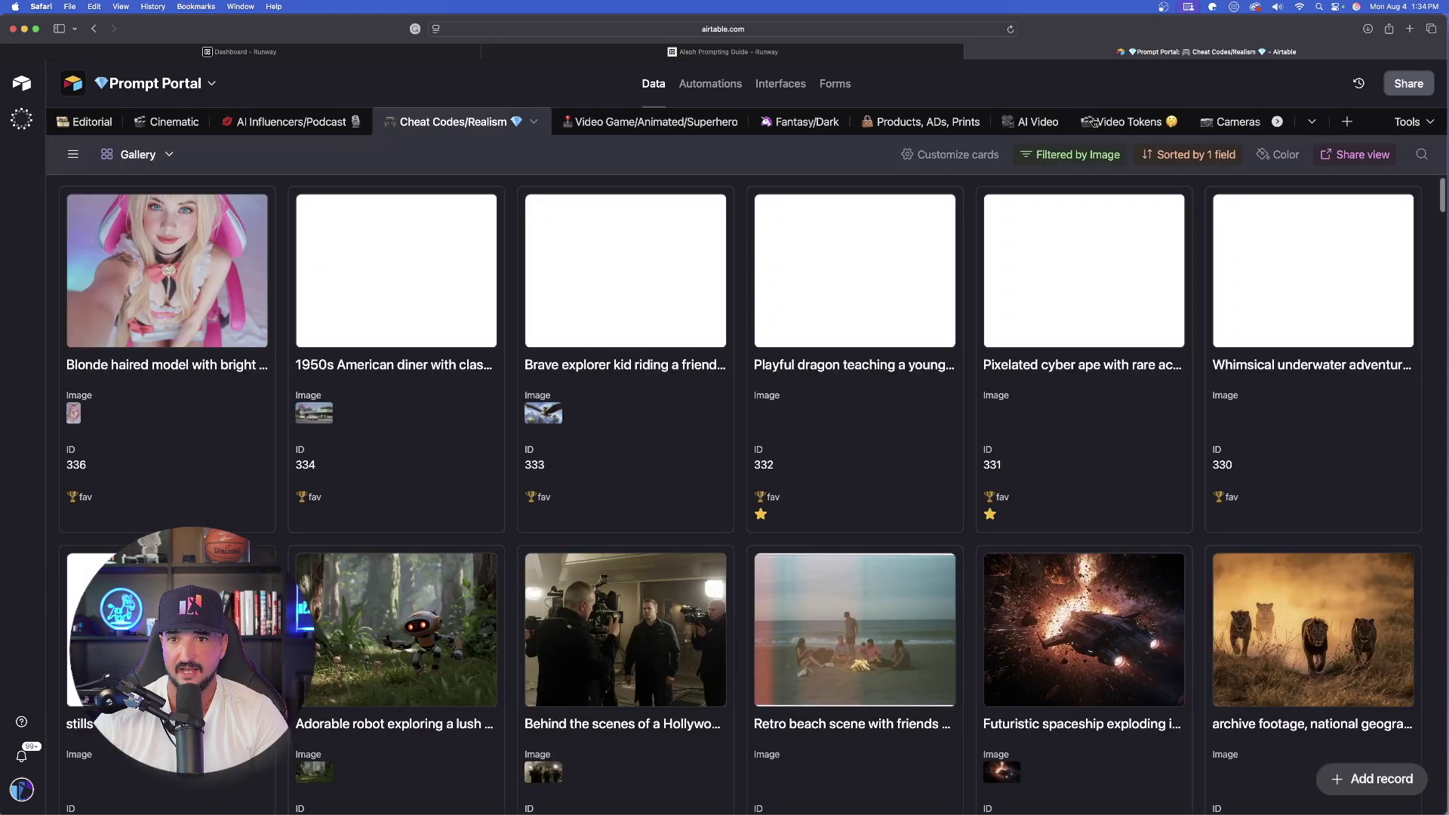
left_click(1039, 127)
scroll(723, 400, "down", 15)
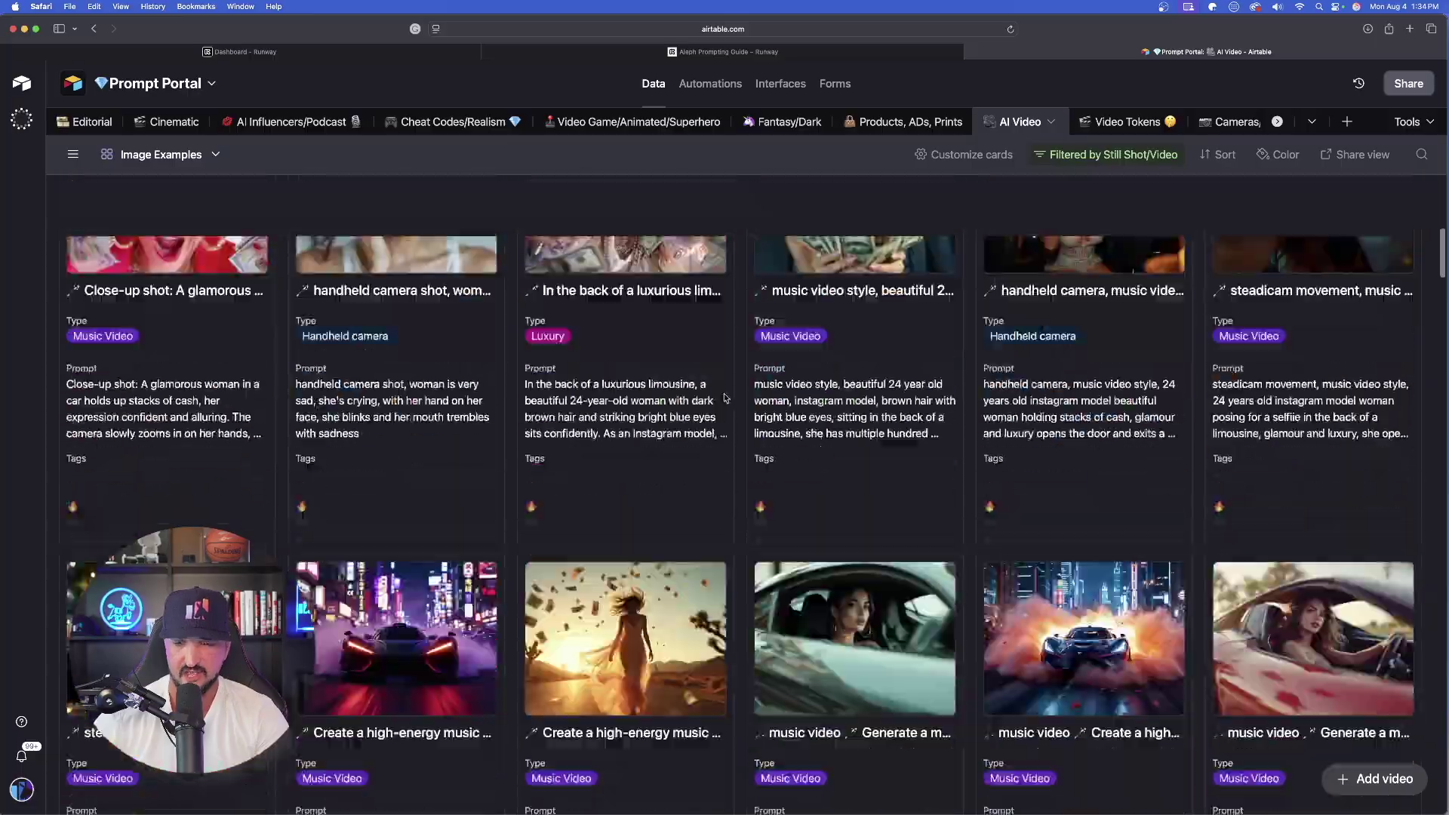
scroll(723, 400, "down", 20)
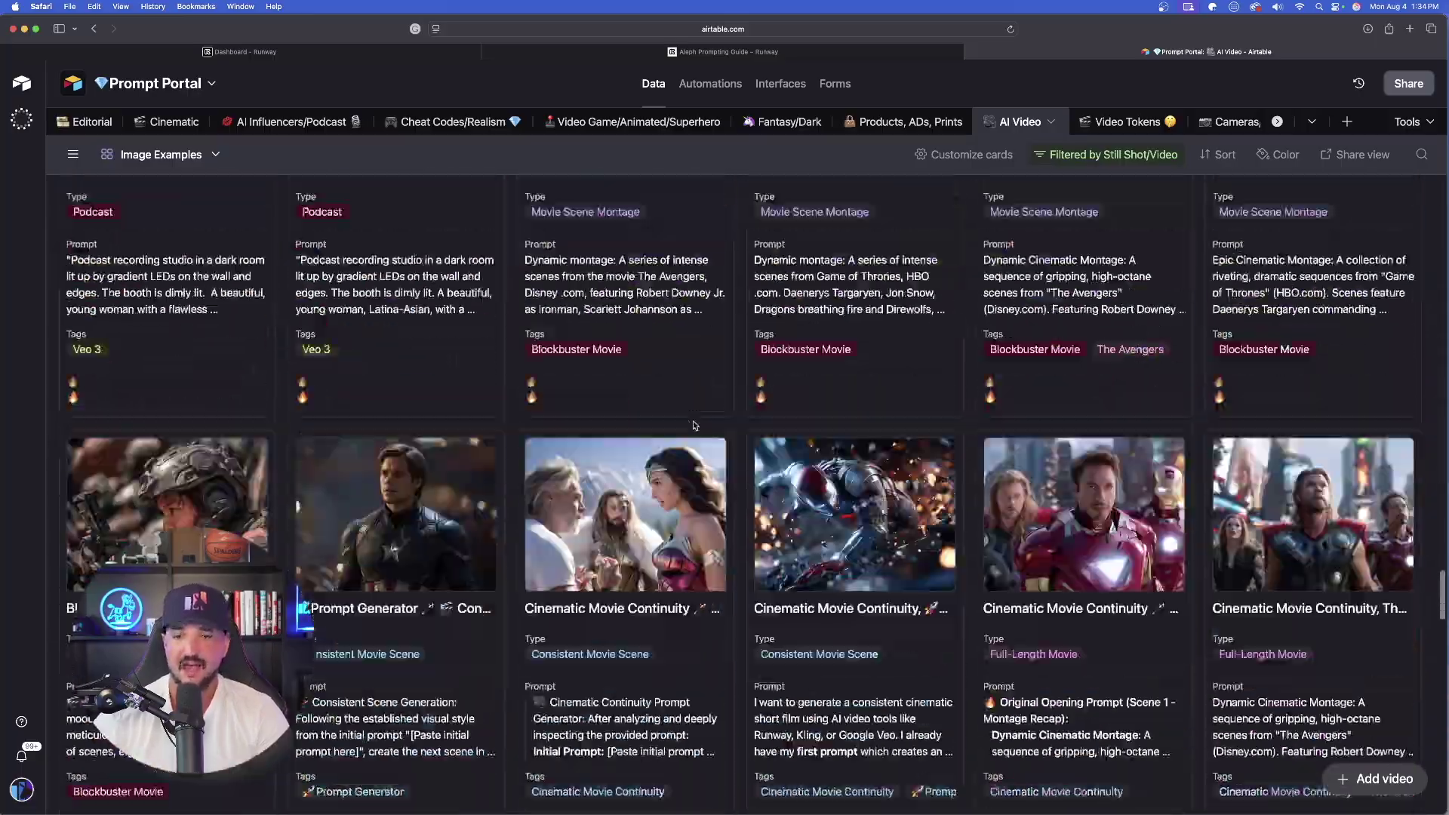
scroll(693, 419, "down", 20)
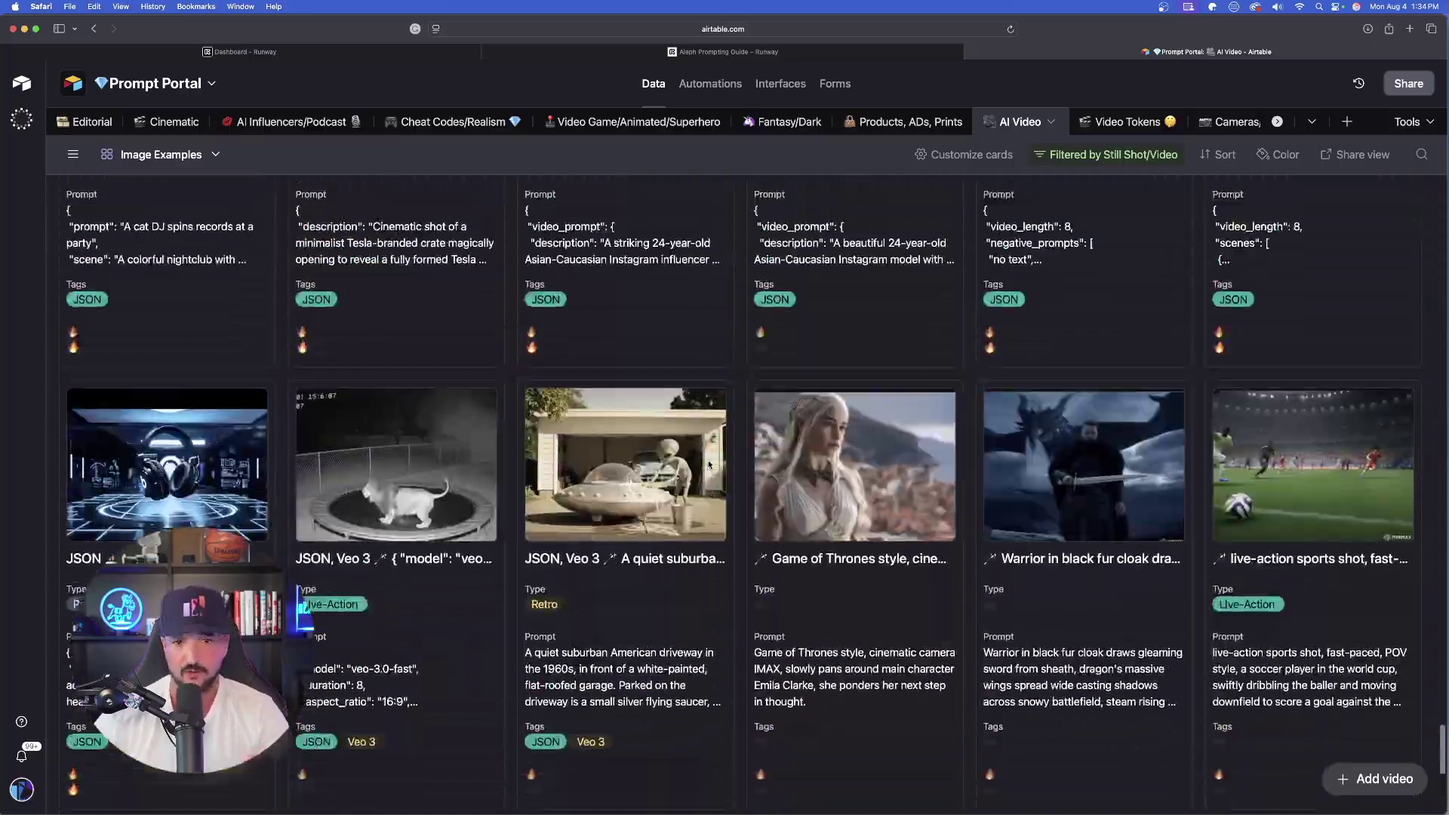
View the live-action sports shot record's image, then highlight the lava rock prompt.
left_click(1295, 698)
left_click(553, 242)
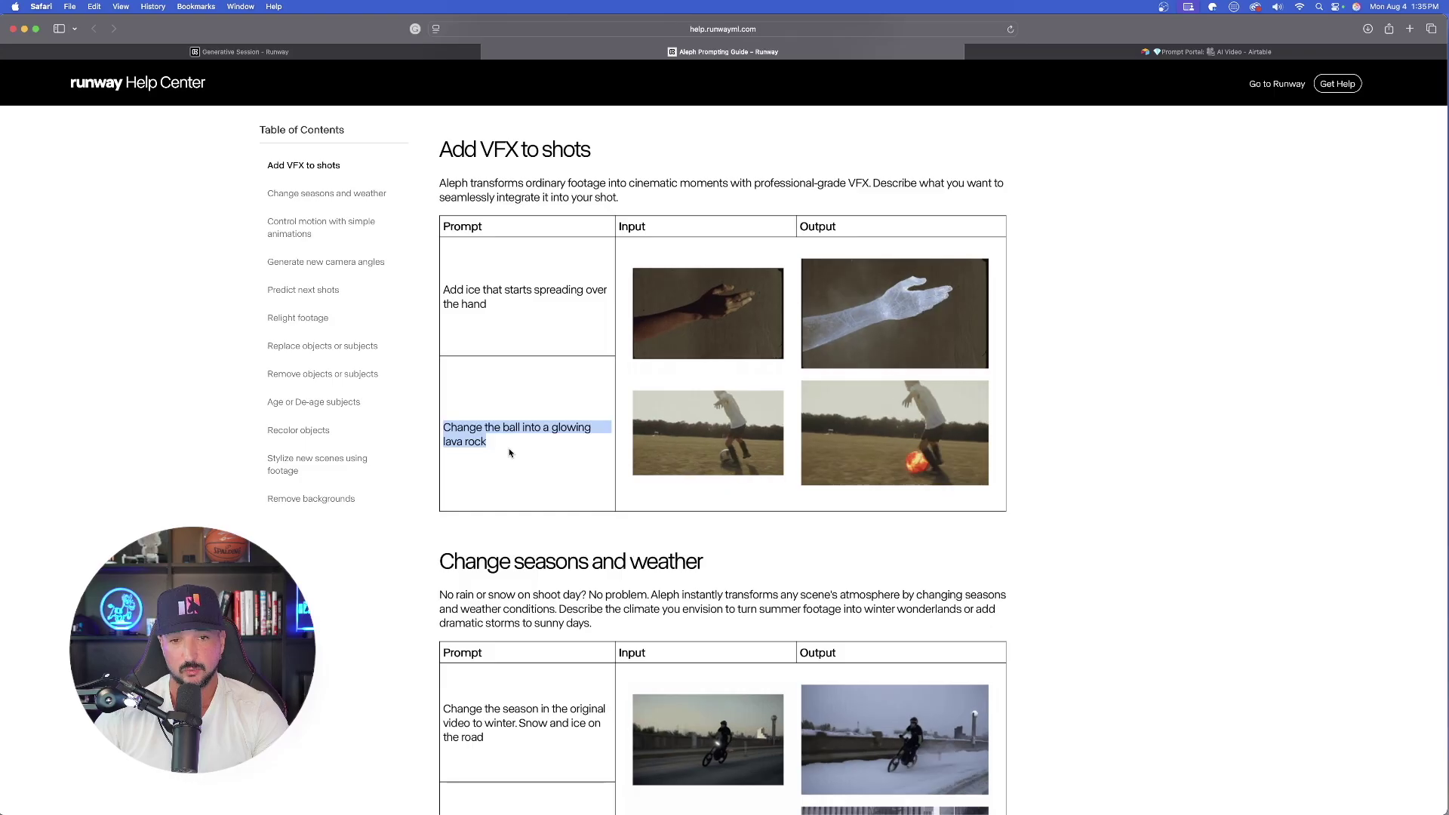
left_click(510, 447)
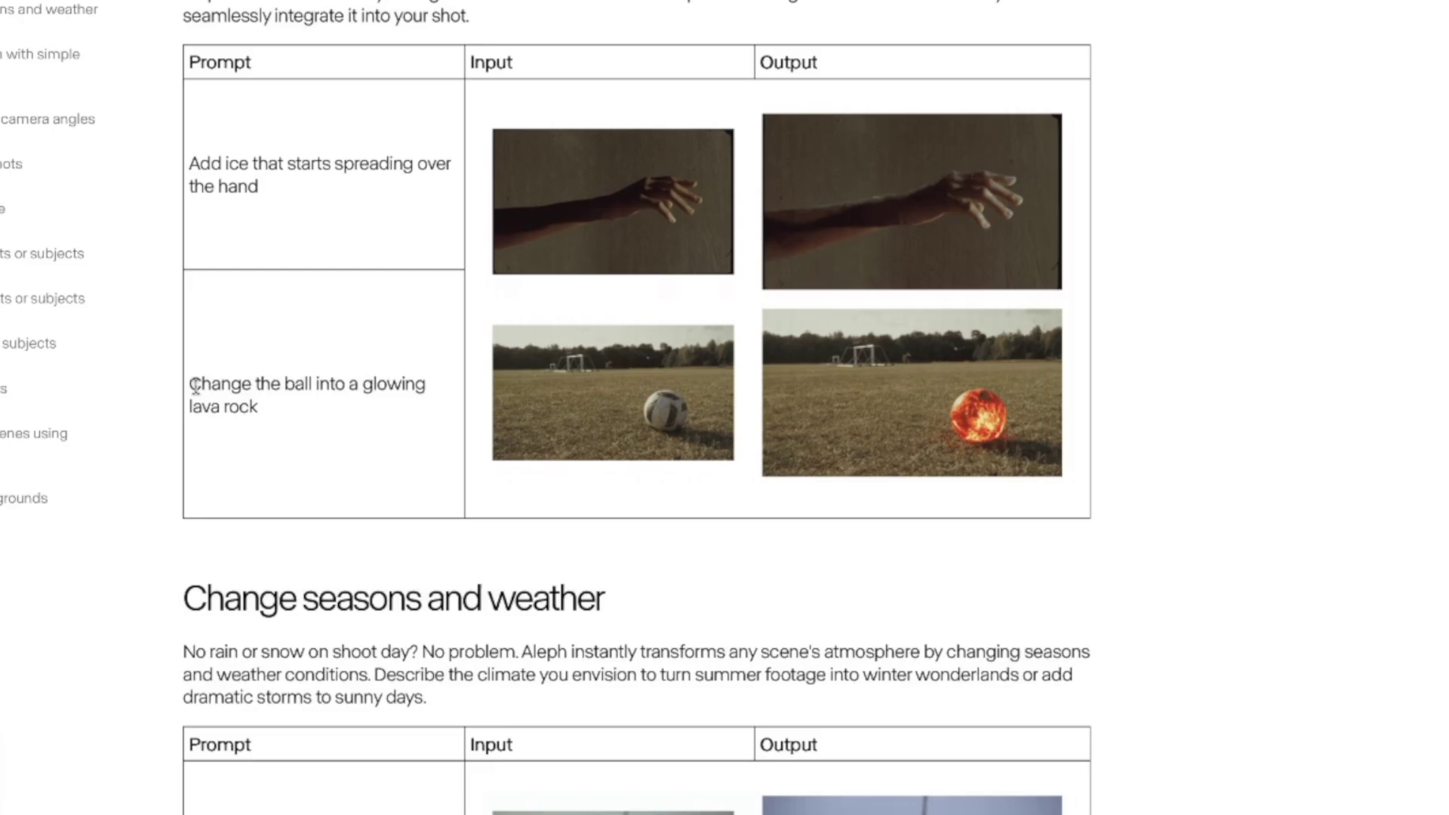
left_click_drag(194, 386, 307, 414)
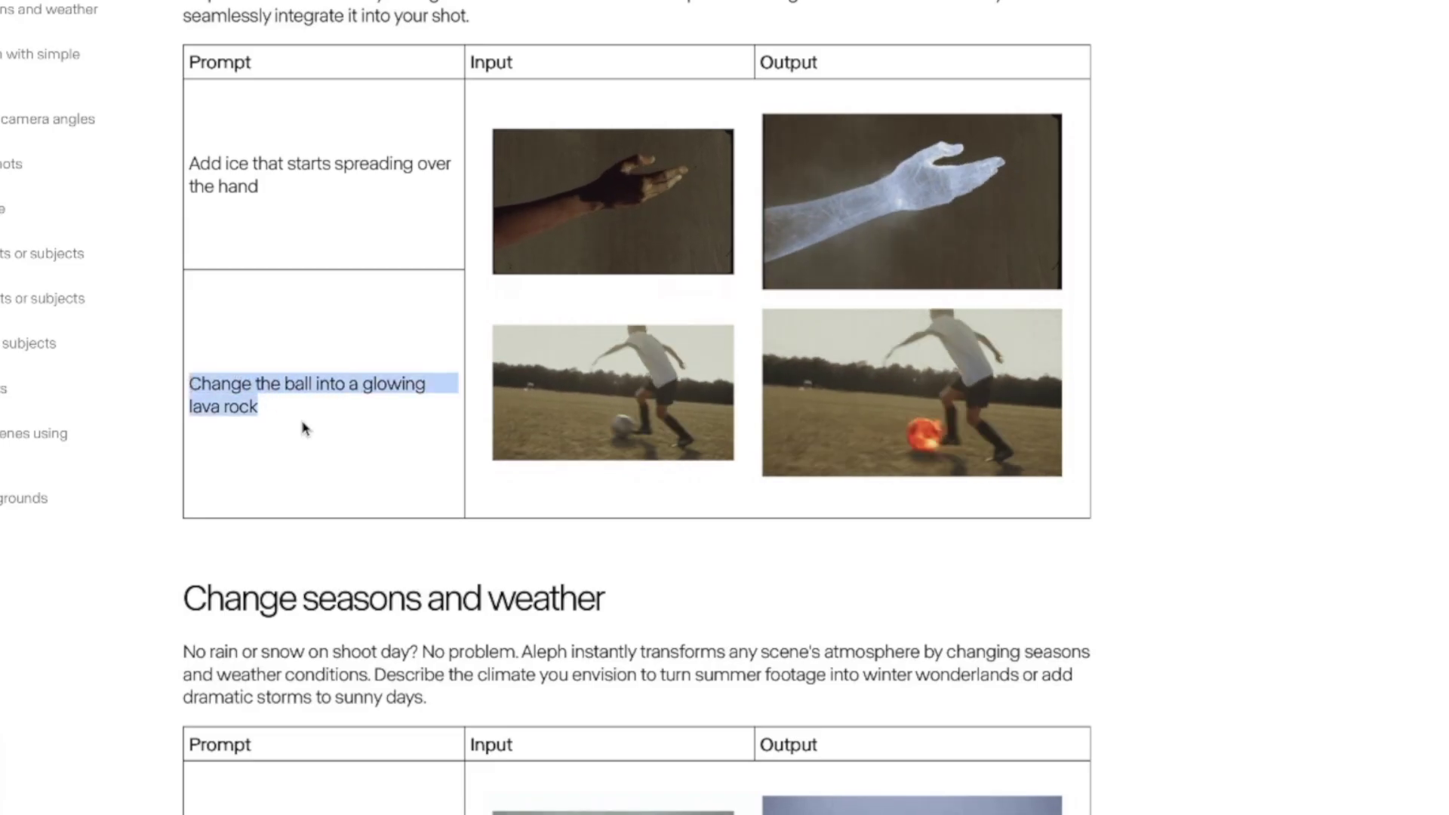
left_click(305, 427)
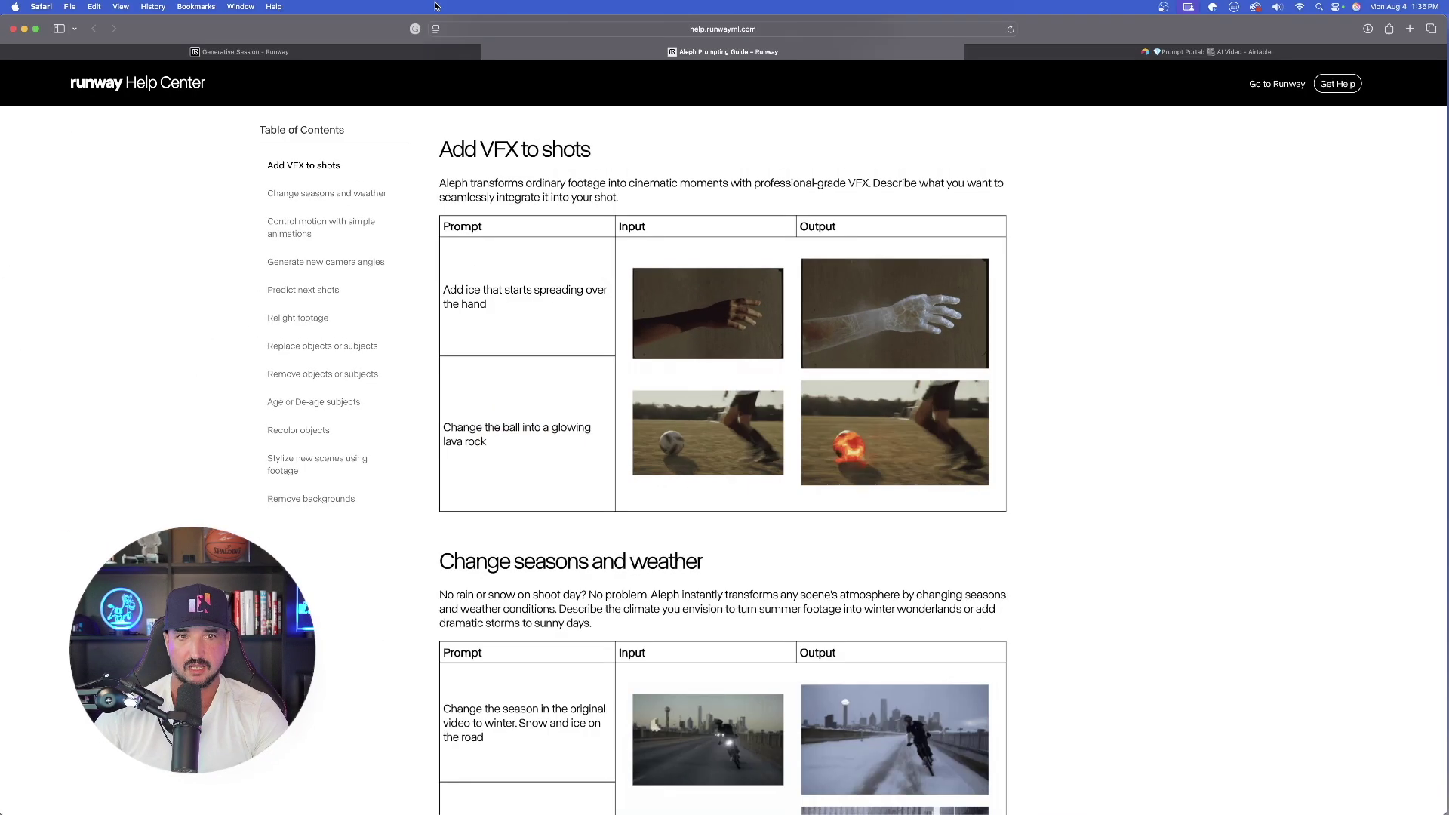
Compare the original soccer clip, then play the Neon Glowing Sphere result, pausing at 0:02.
left_click(239, 51)
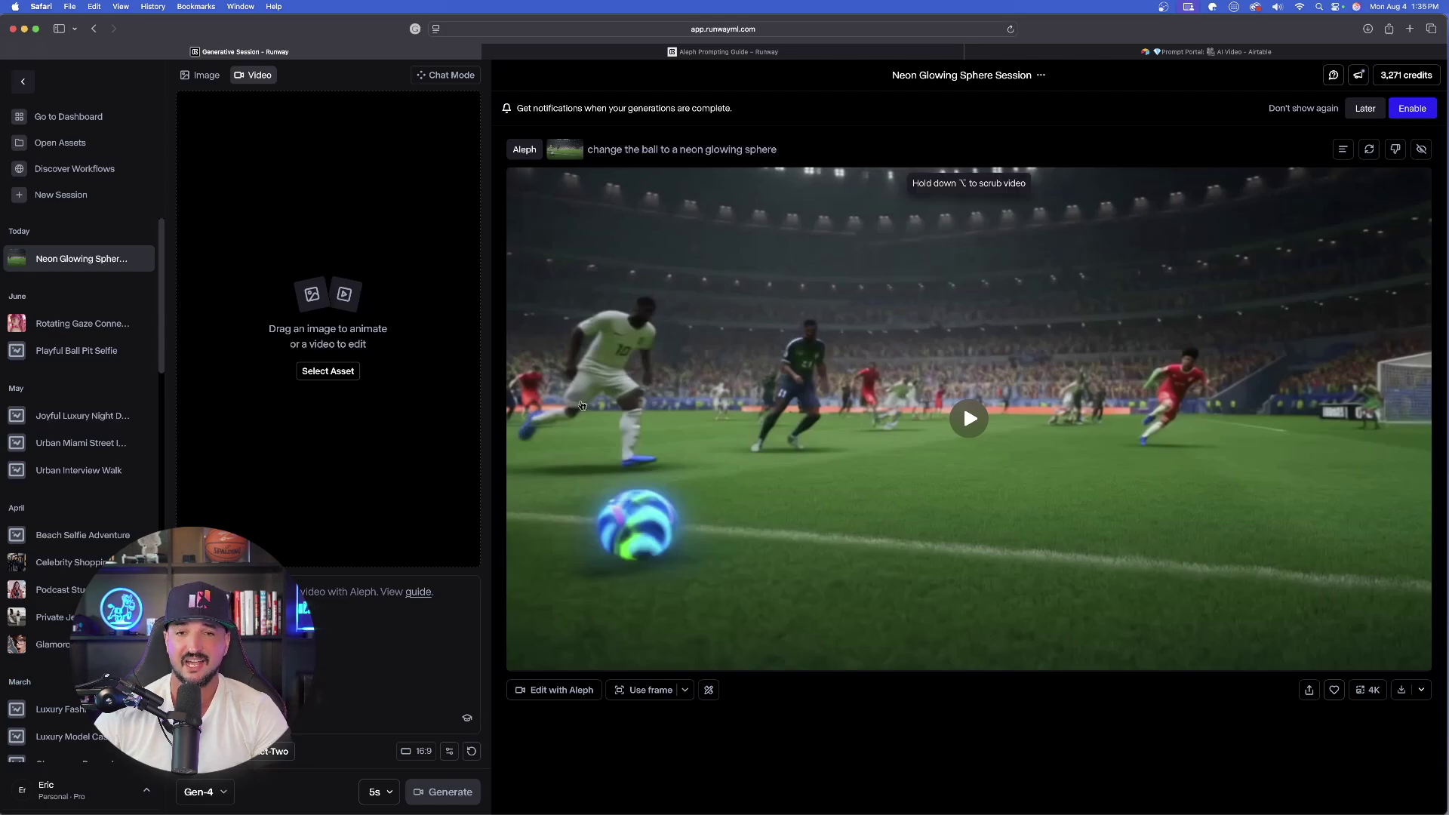
key("super+Tab")
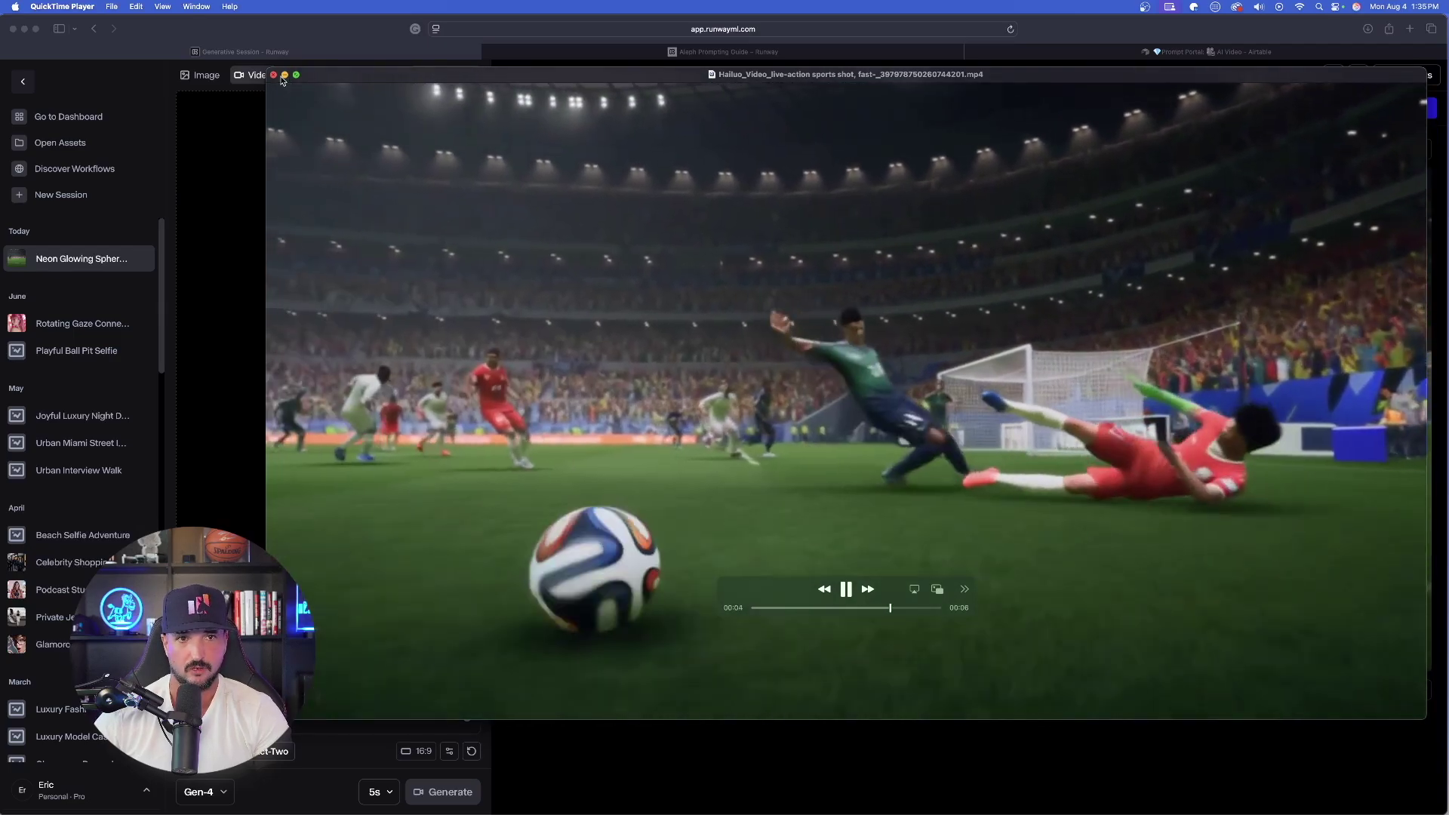
key("super+w")
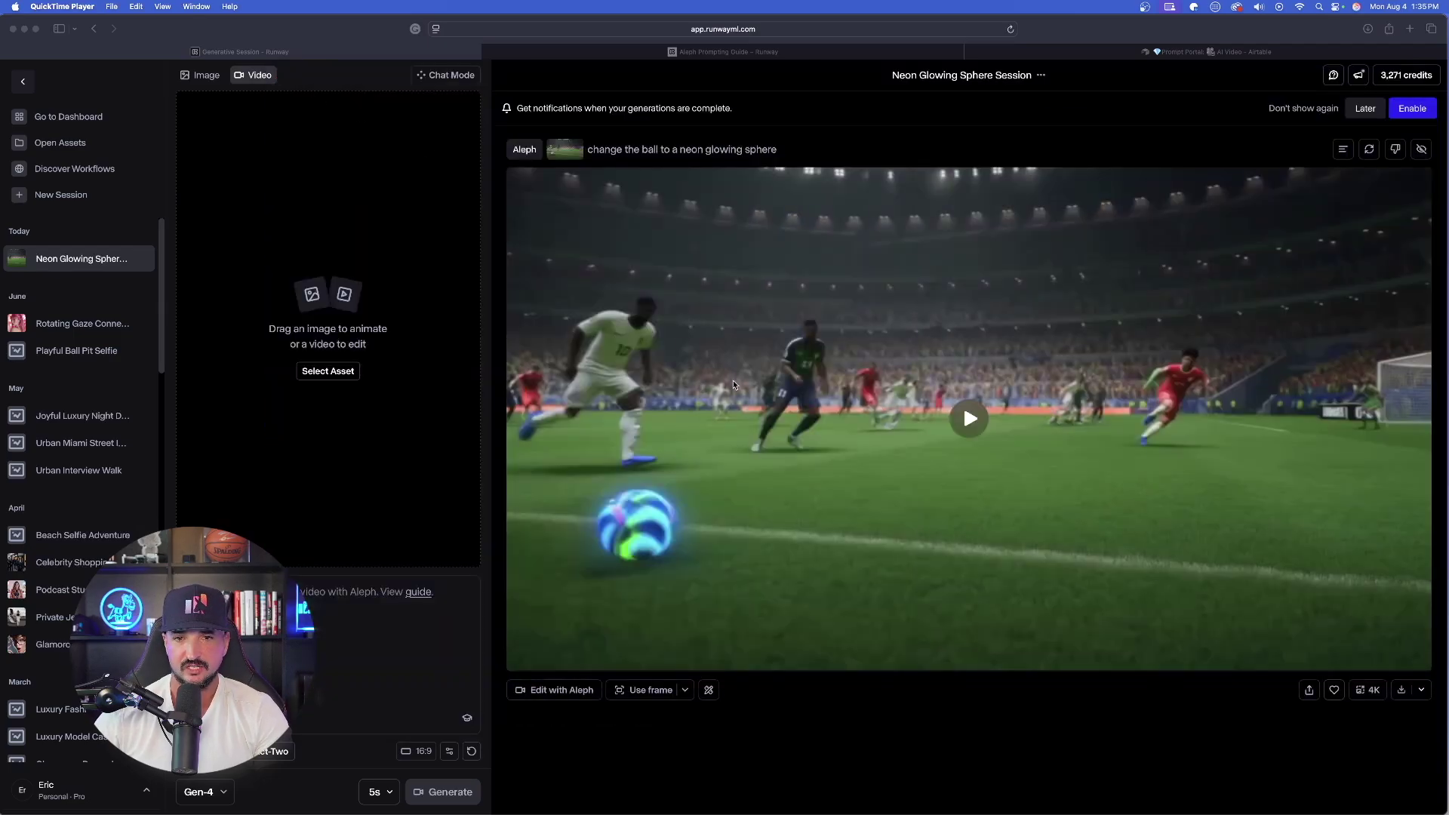
left_click(969, 419)
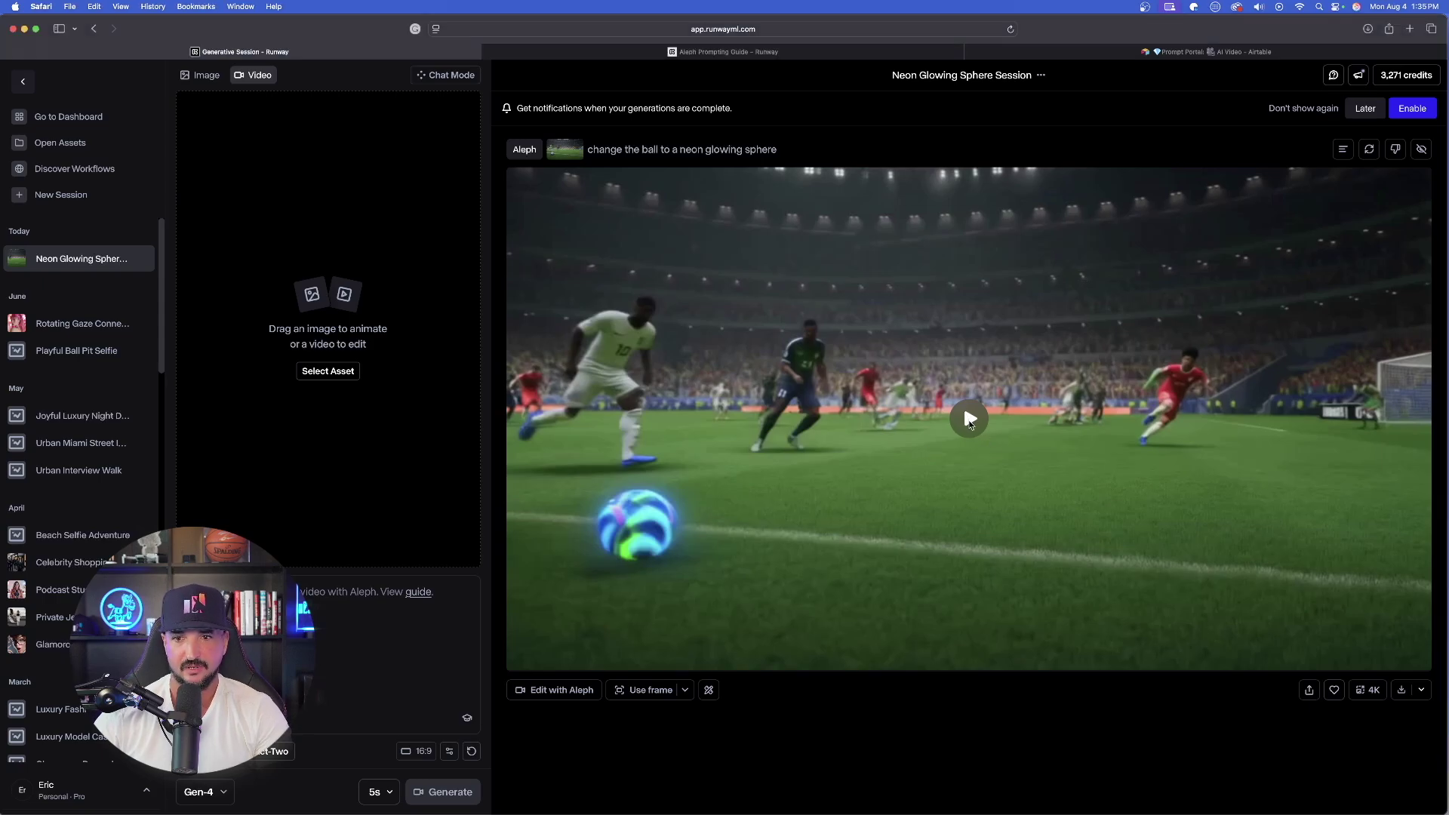
left_click(969, 419)
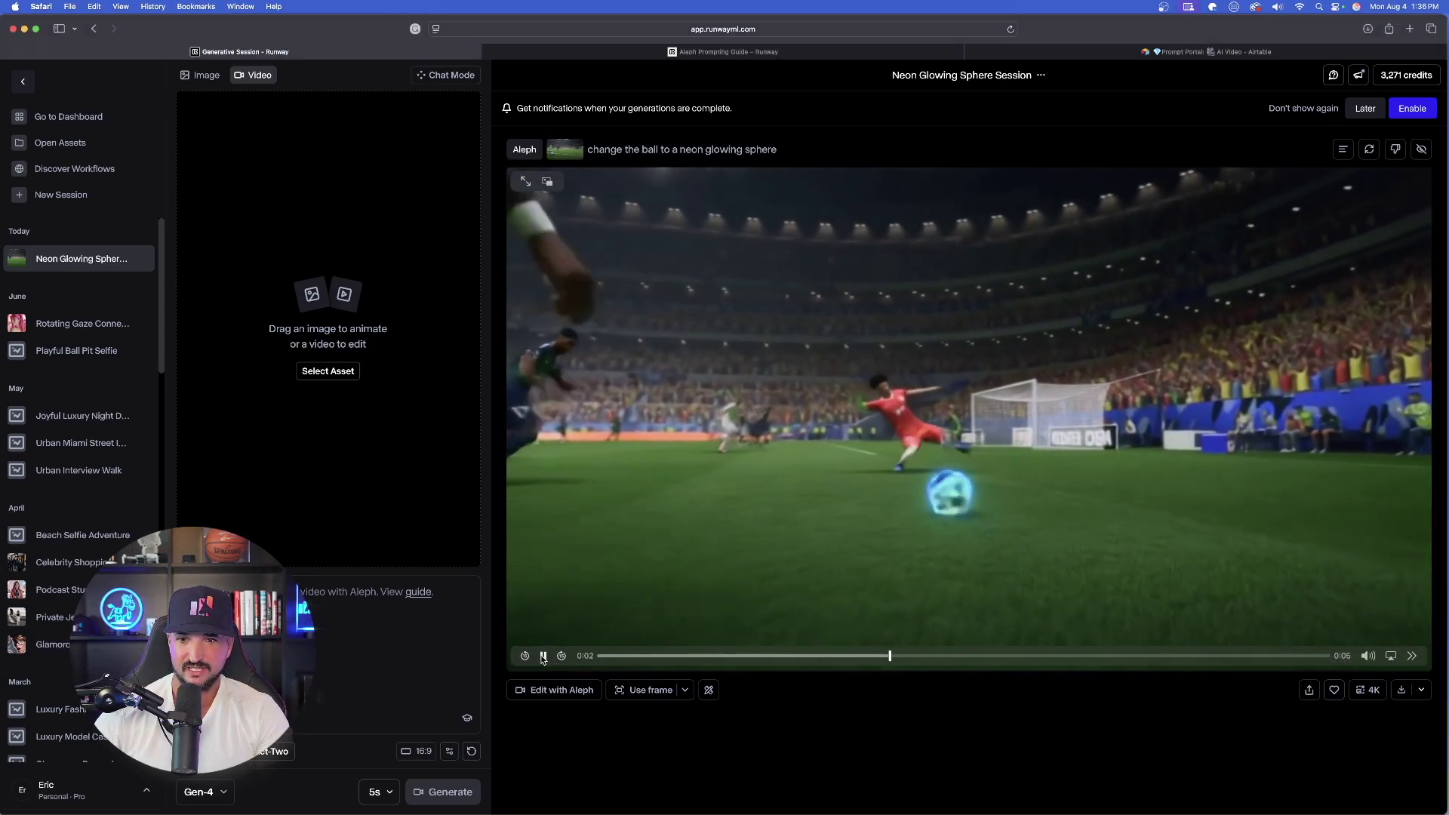
left_click(542, 656)
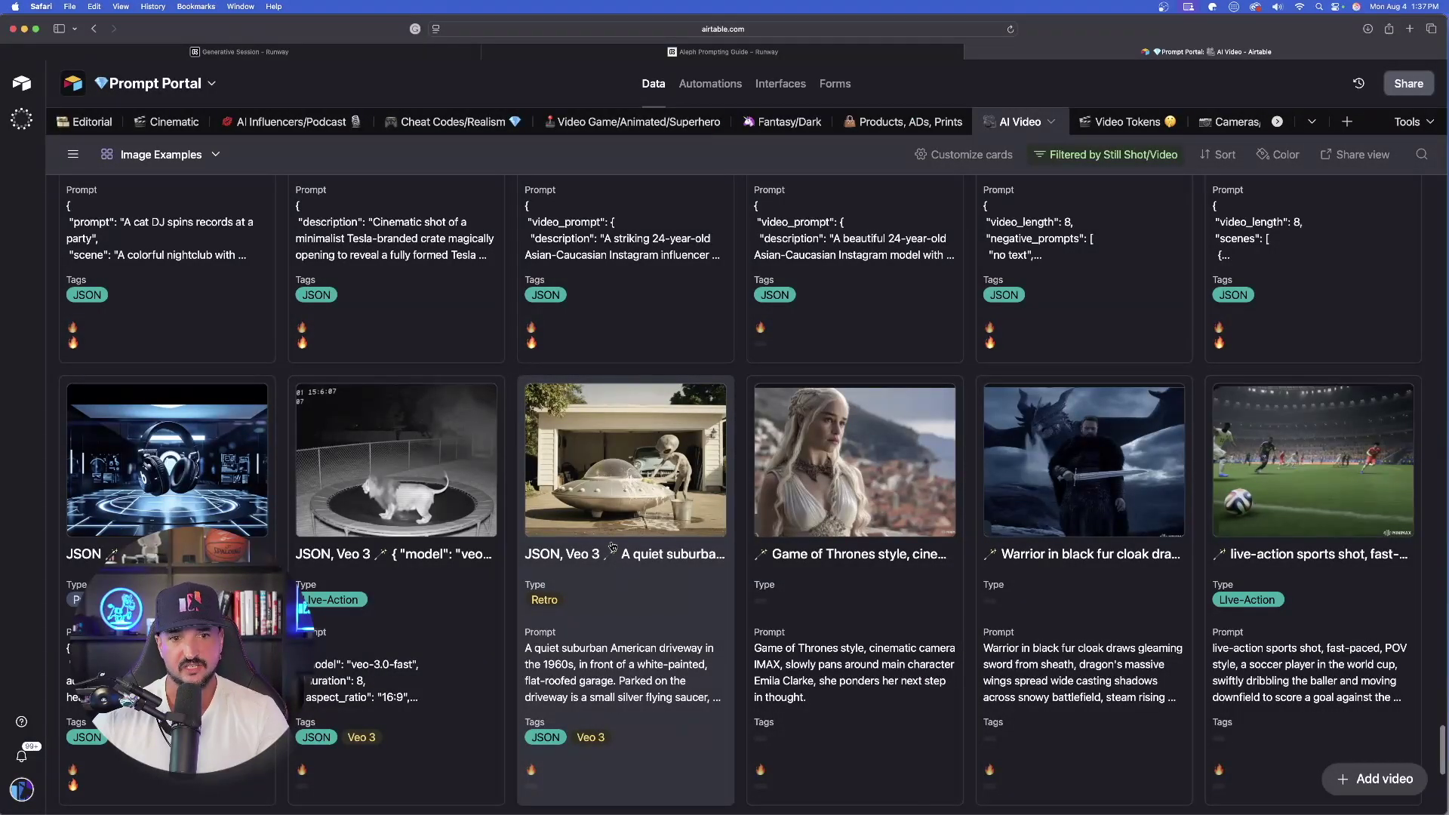
Expand the quiet suburban driveway record and view its attached still image.
left_click(660, 619)
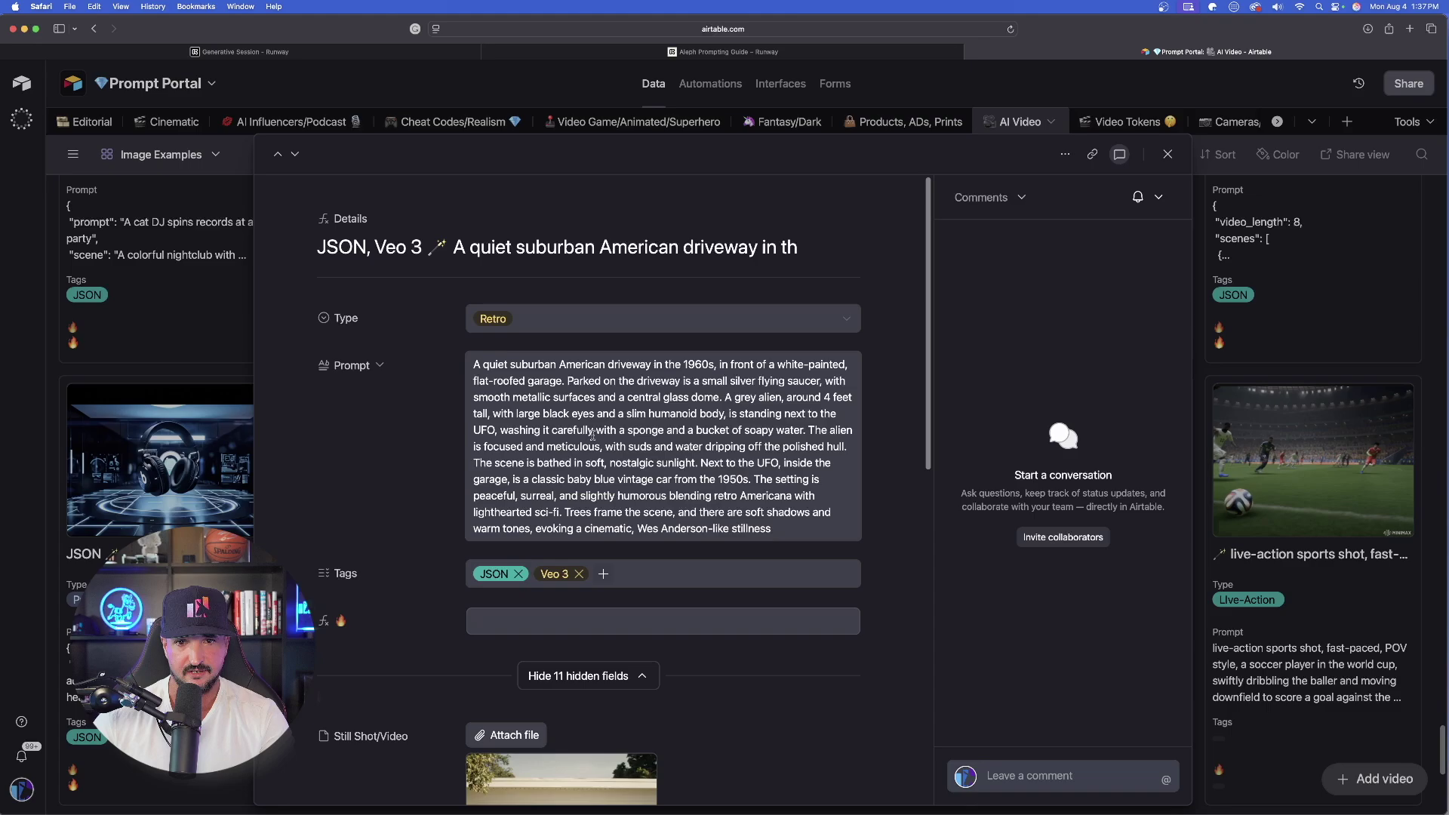
left_click(560, 777)
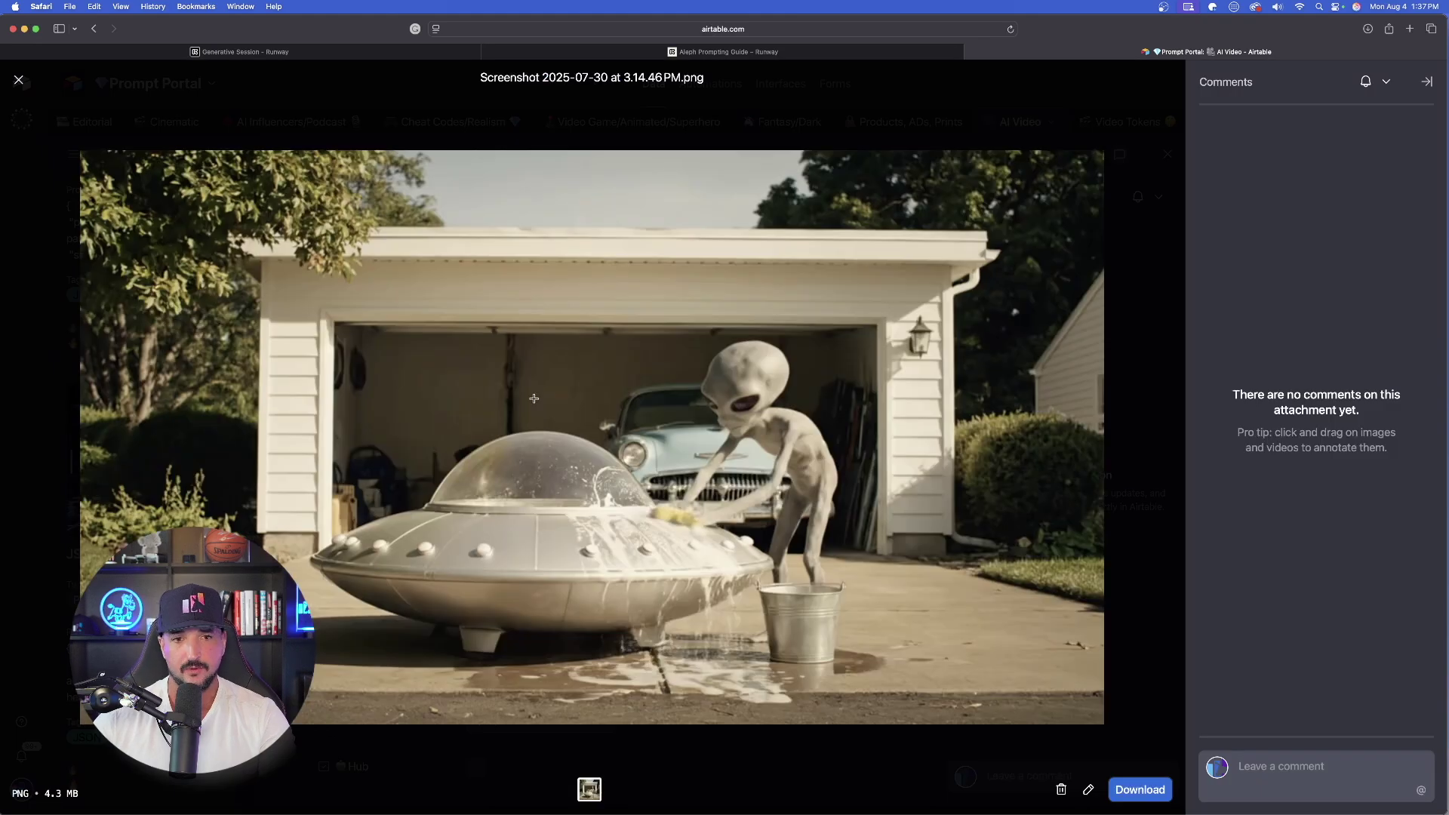
left_click(20, 81)
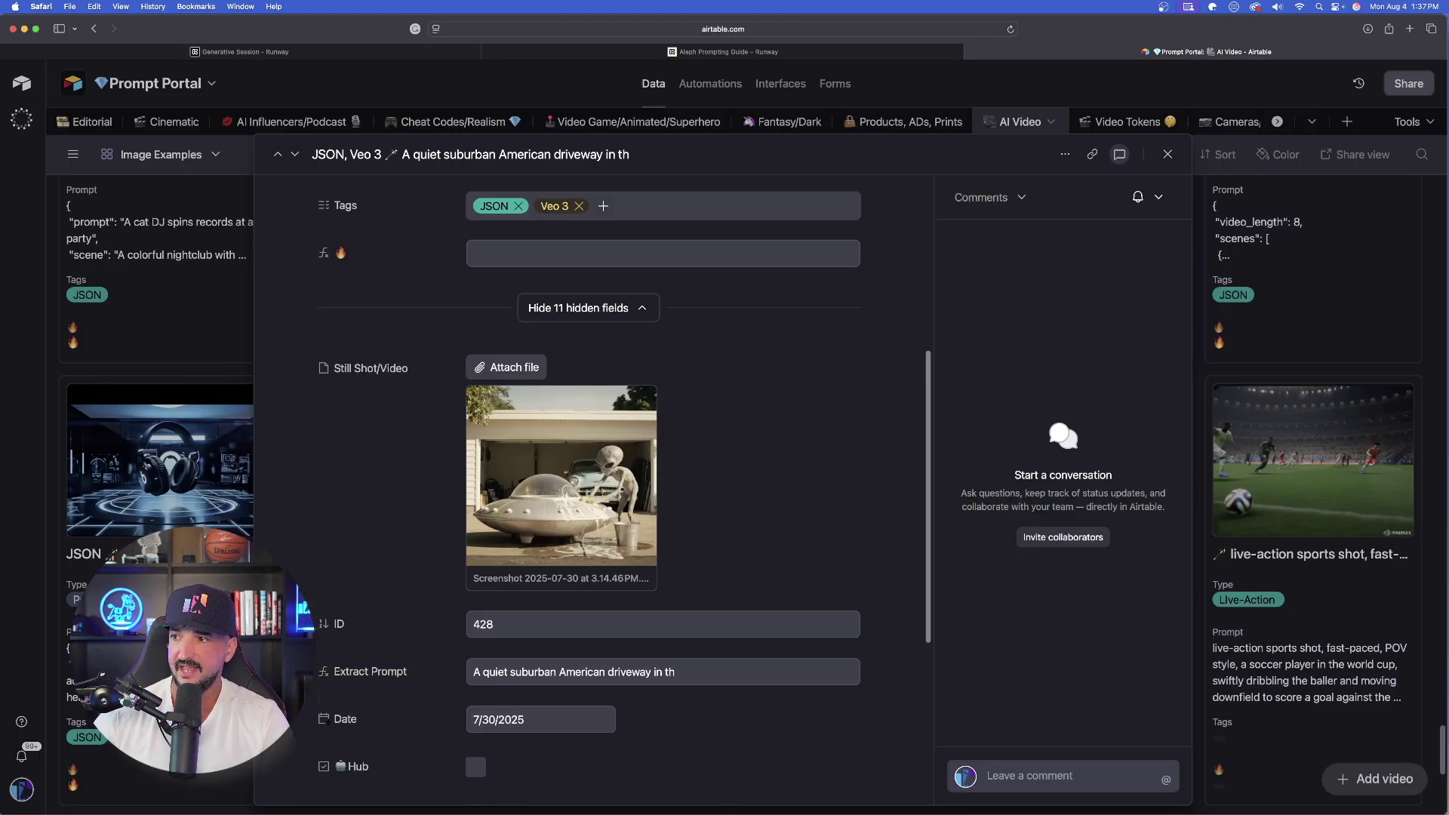
Play the alien-washing-a-UFO driveway video full screen in QuickTime.
key("super+Tab")
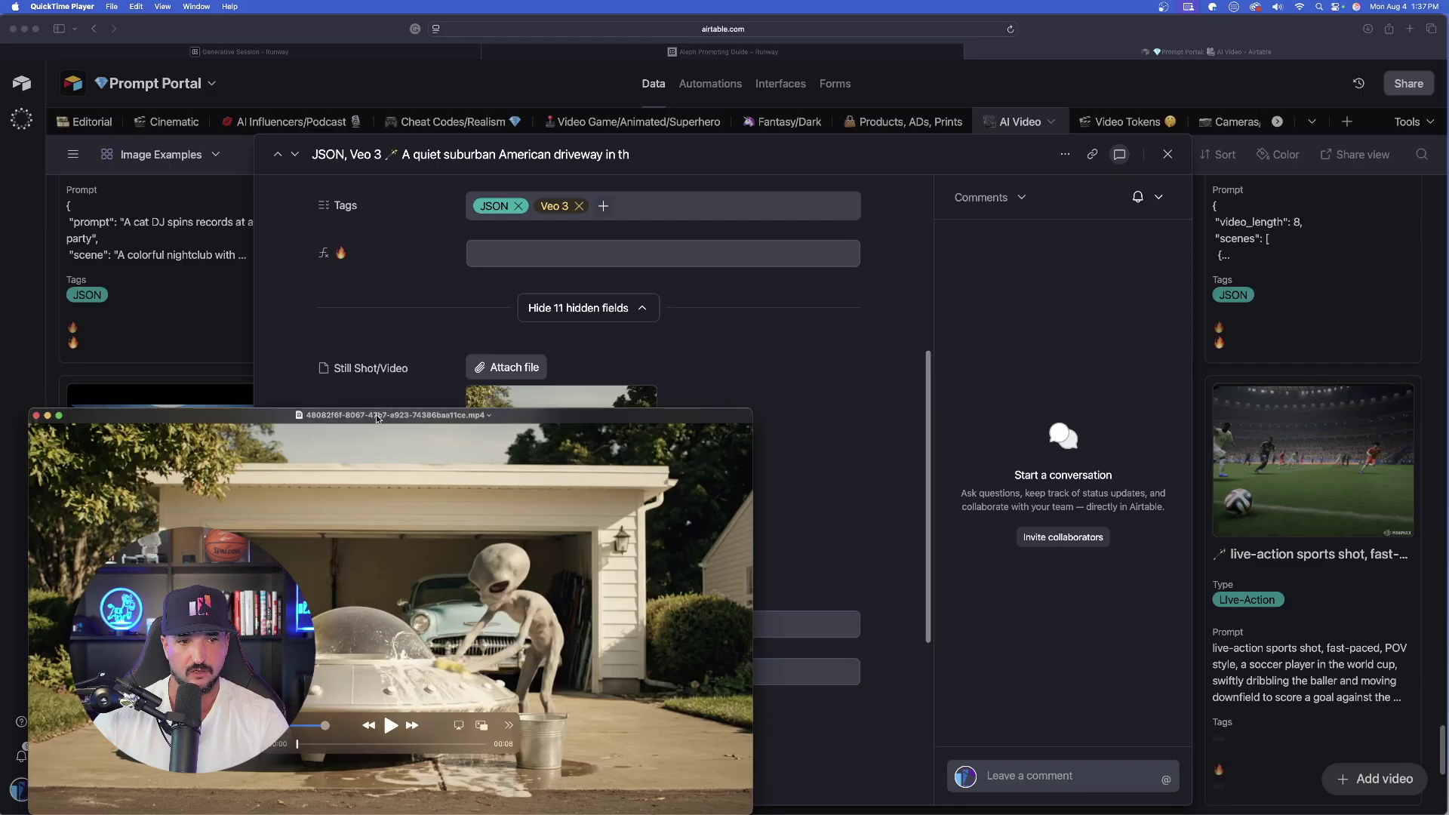
double_click(375, 415)
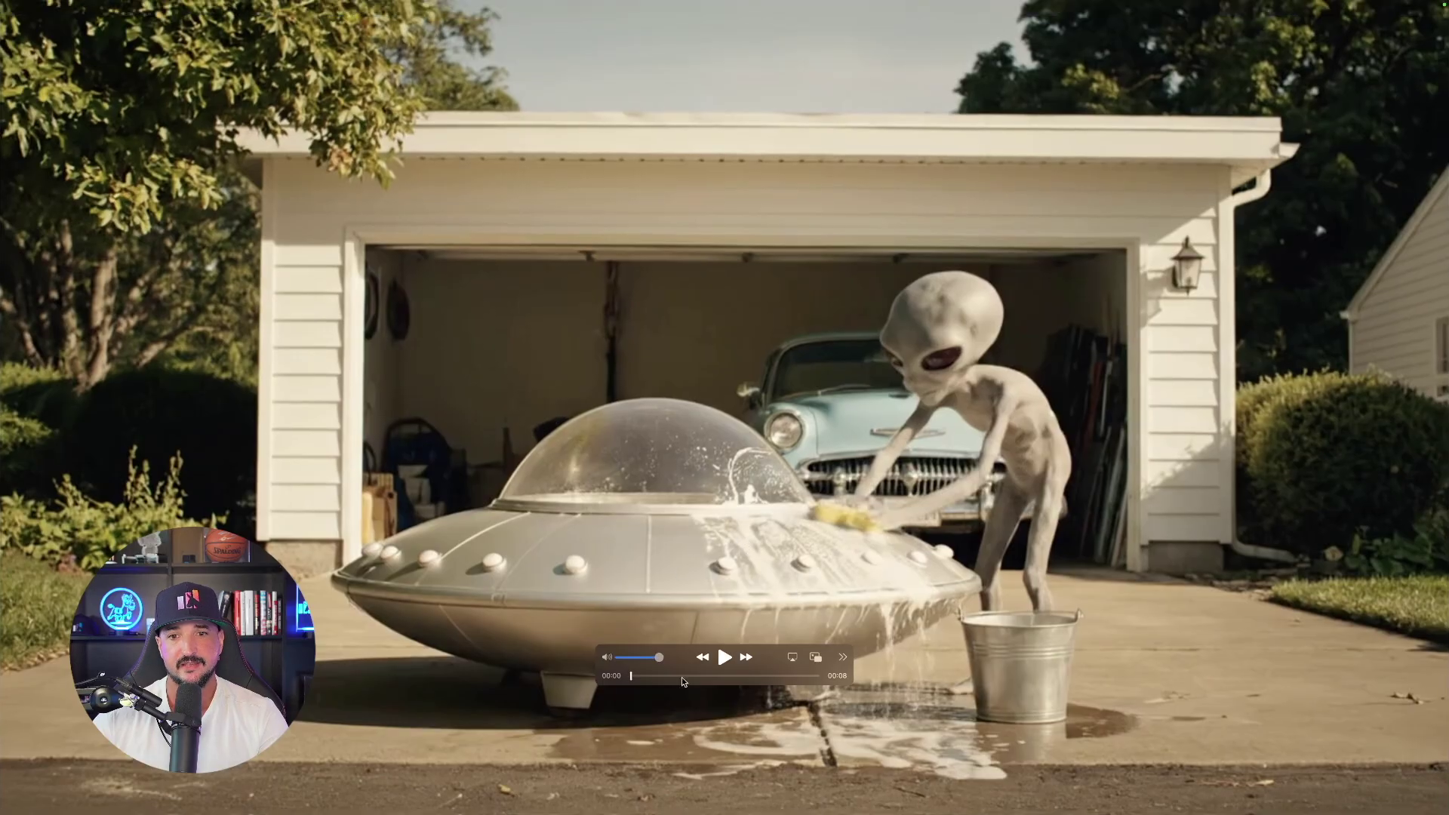
left_click(725, 660)
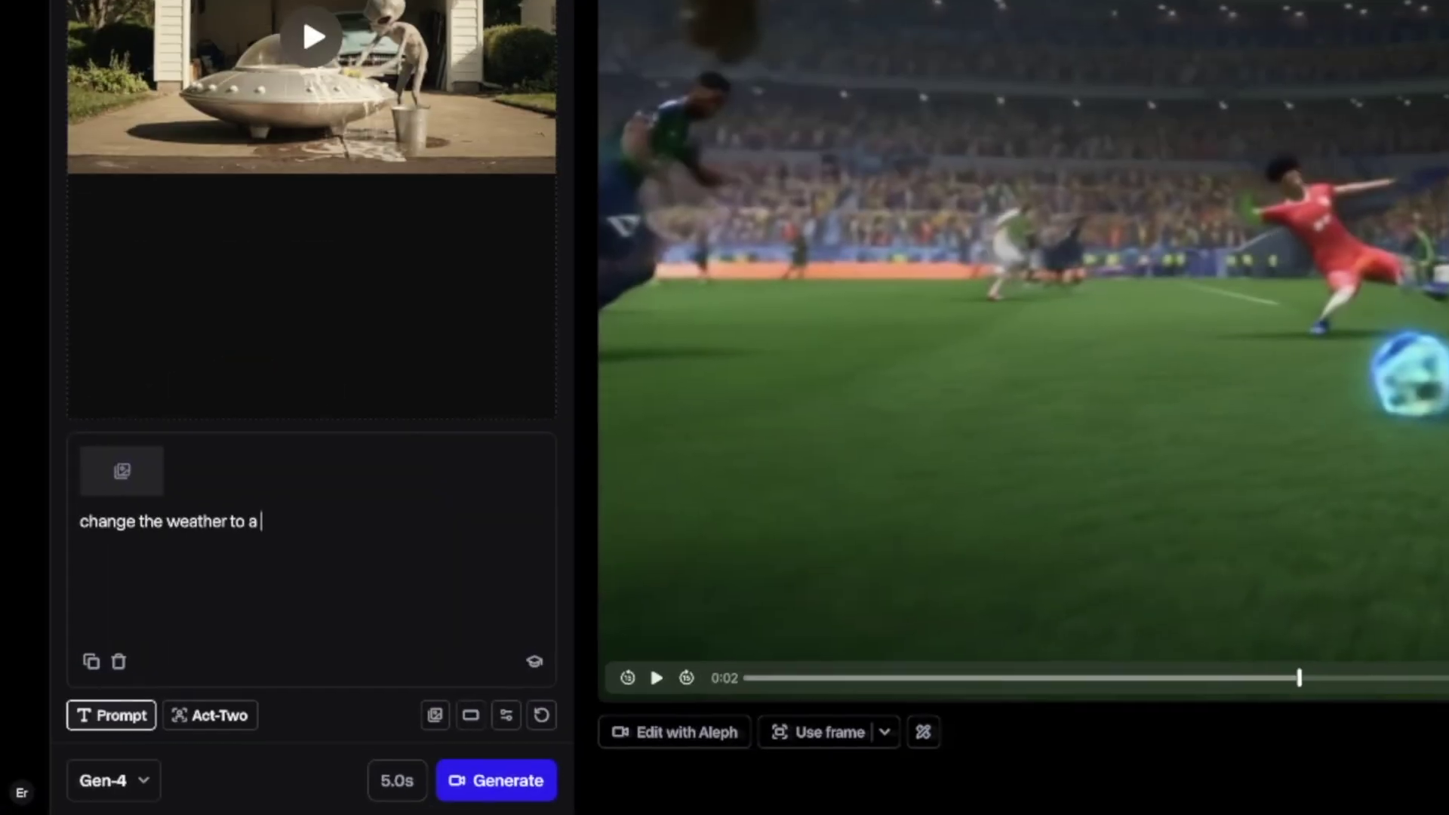
Generate an Aleph edit of the UFO clip with 'change the weather to a severe thunderstorm'.
type("e")
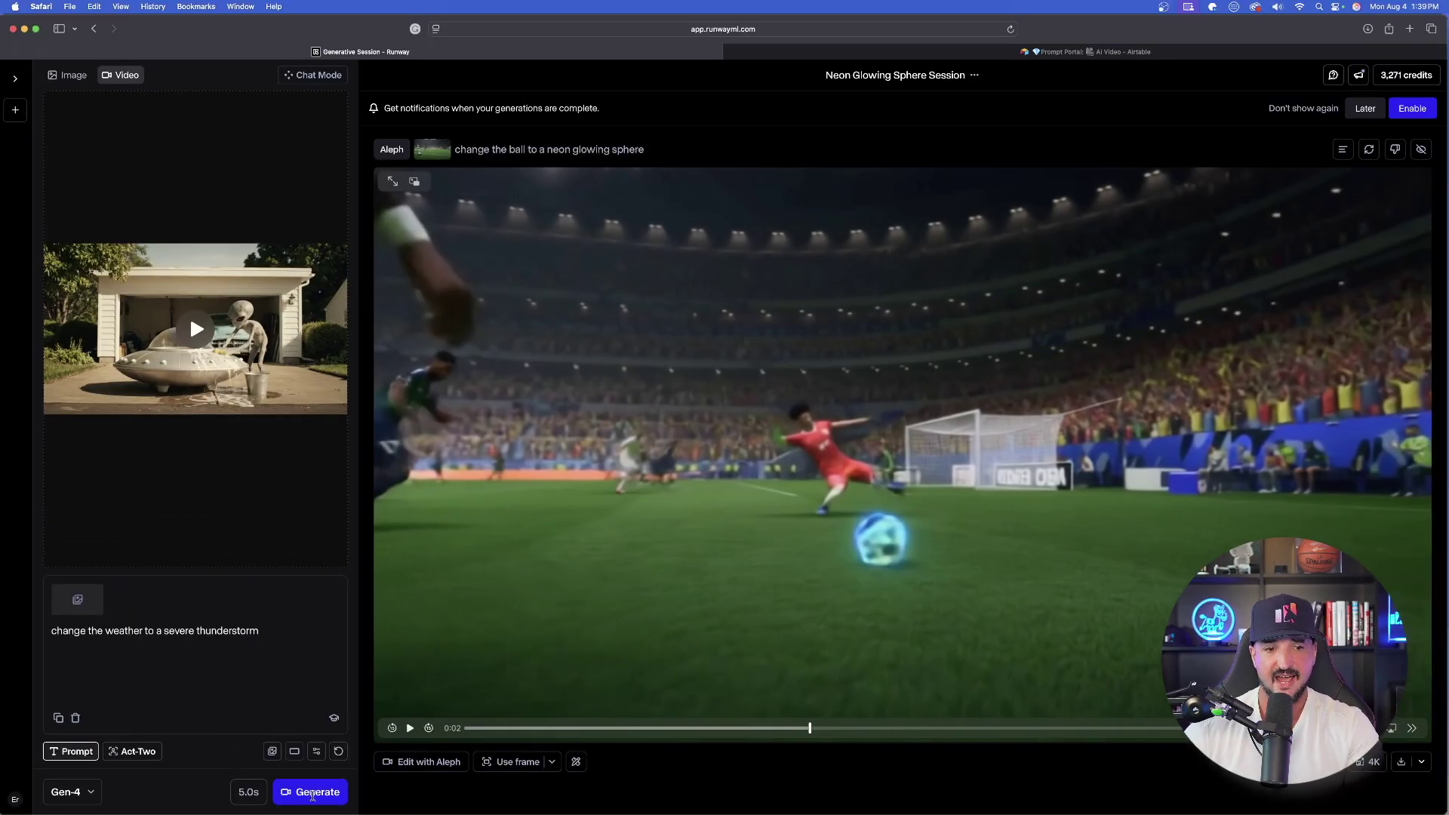
left_click(313, 794)
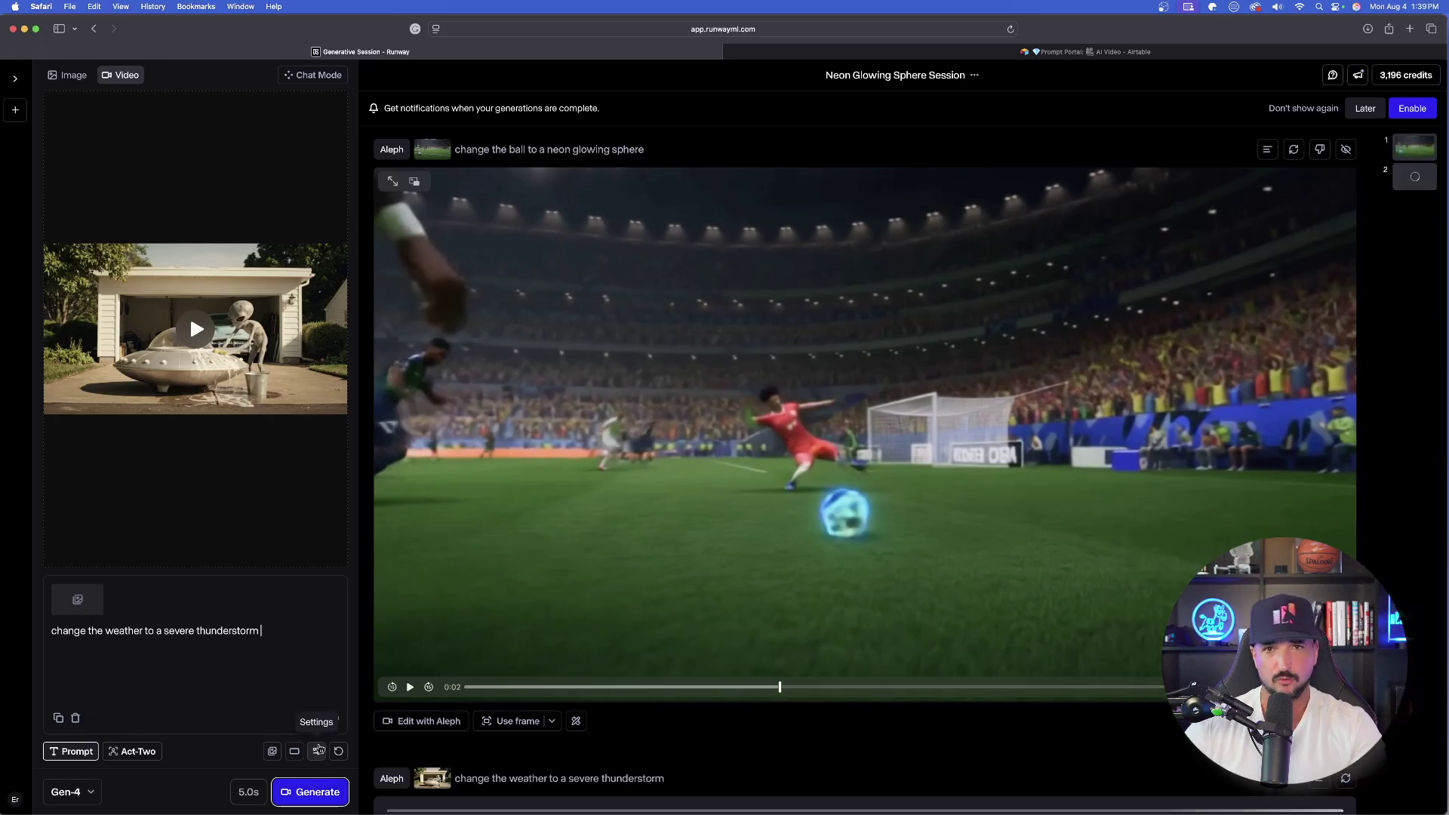
scroll(541, 458, "down", 5)
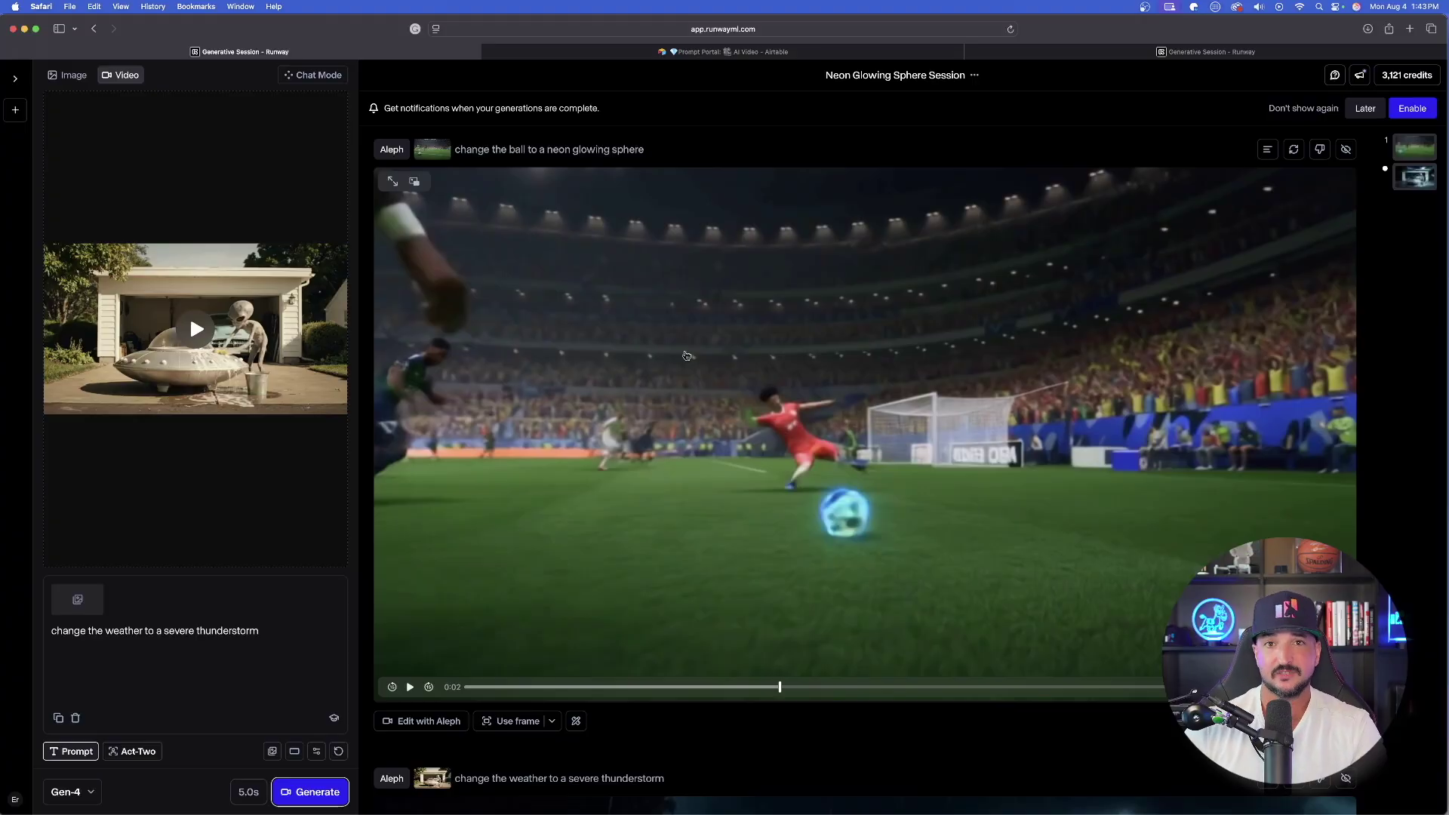
scroll(687, 356, "down", 10)
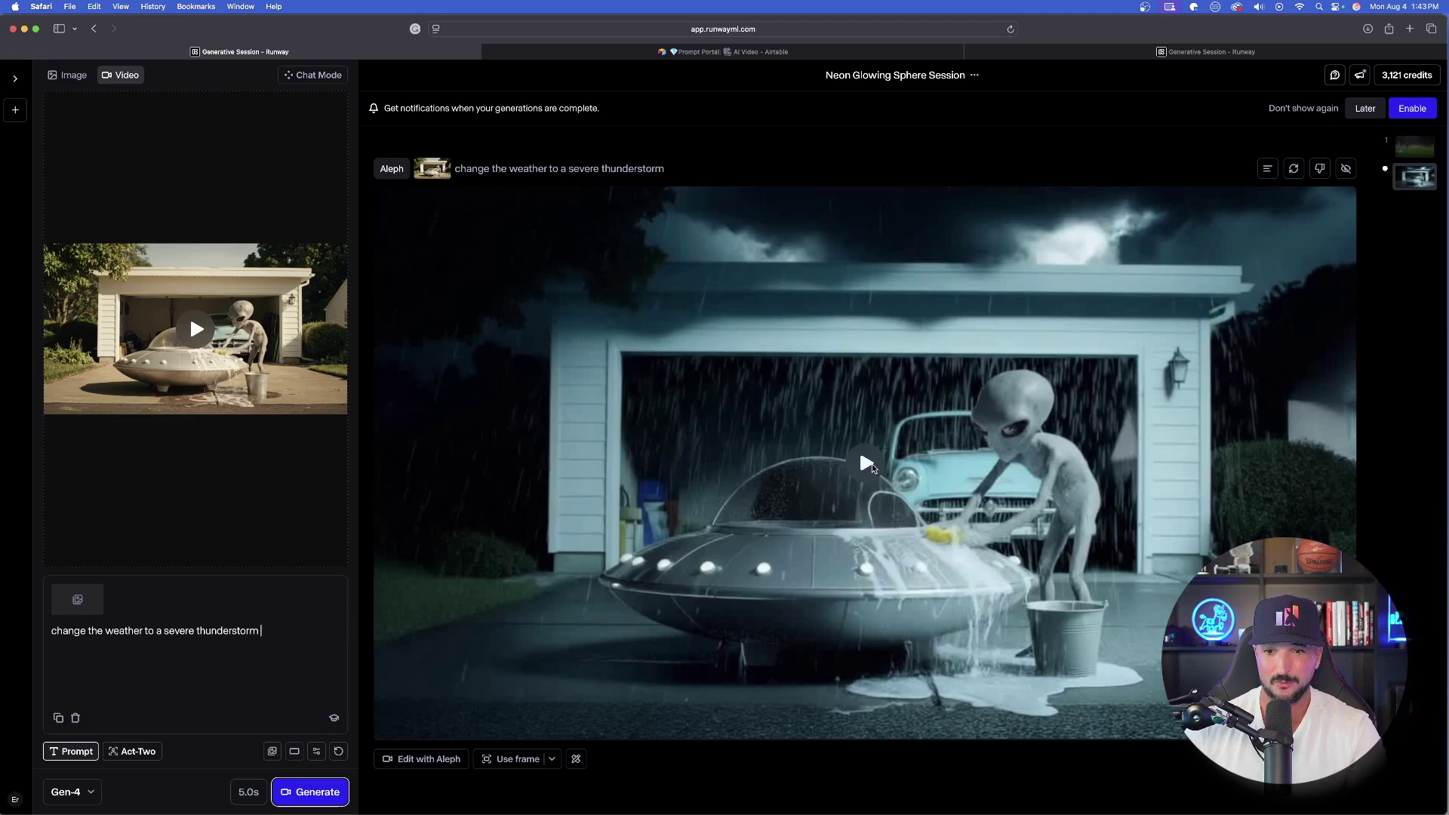
Play the finished thunderstorm UFO result.
left_click(866, 464)
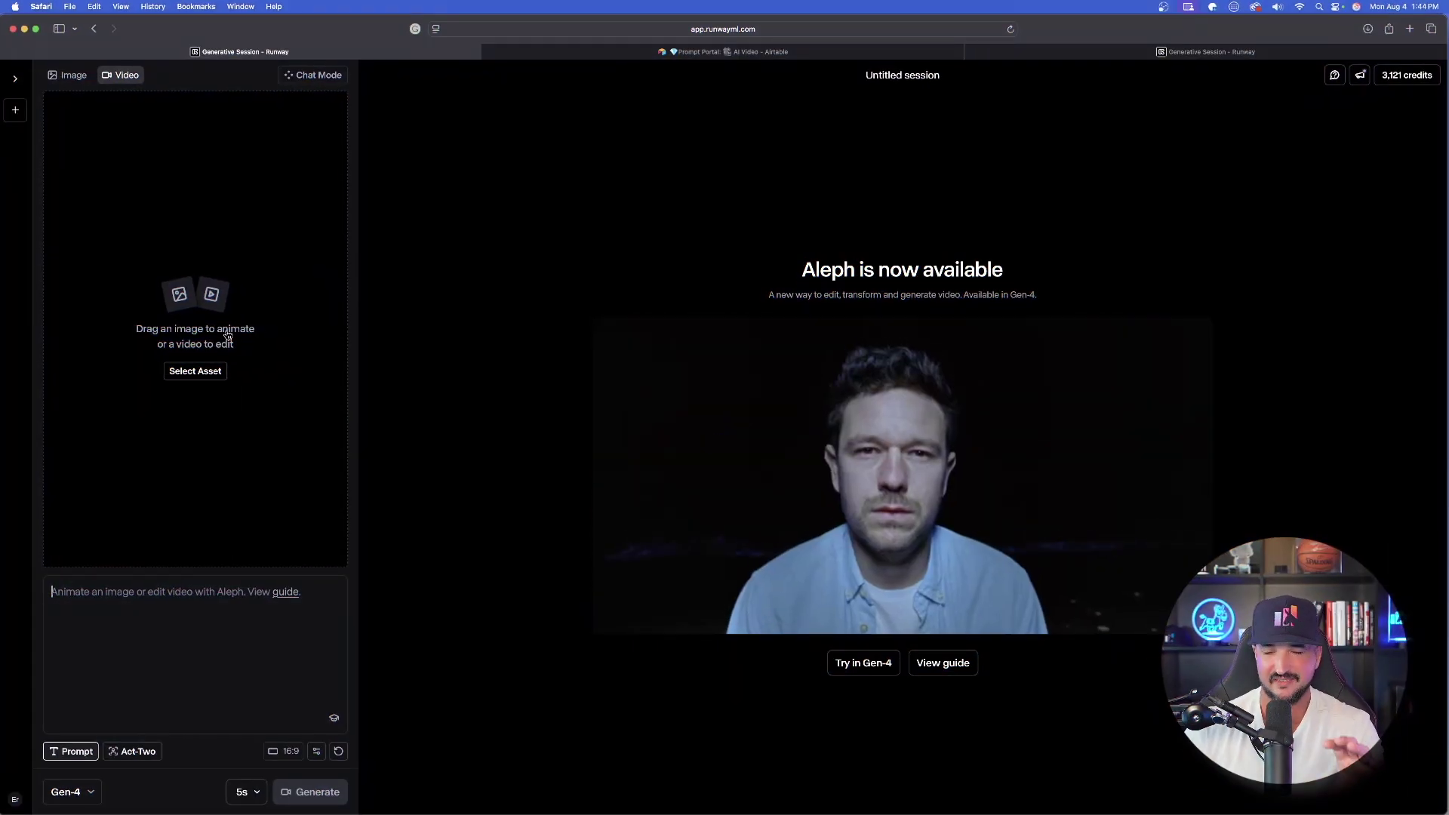
Preview the pink-haired woman clip and scroll the Aleph research page to Green Screen.
left_click_drag(1445, 188, 1432, 188)
double_click(1433, 188)
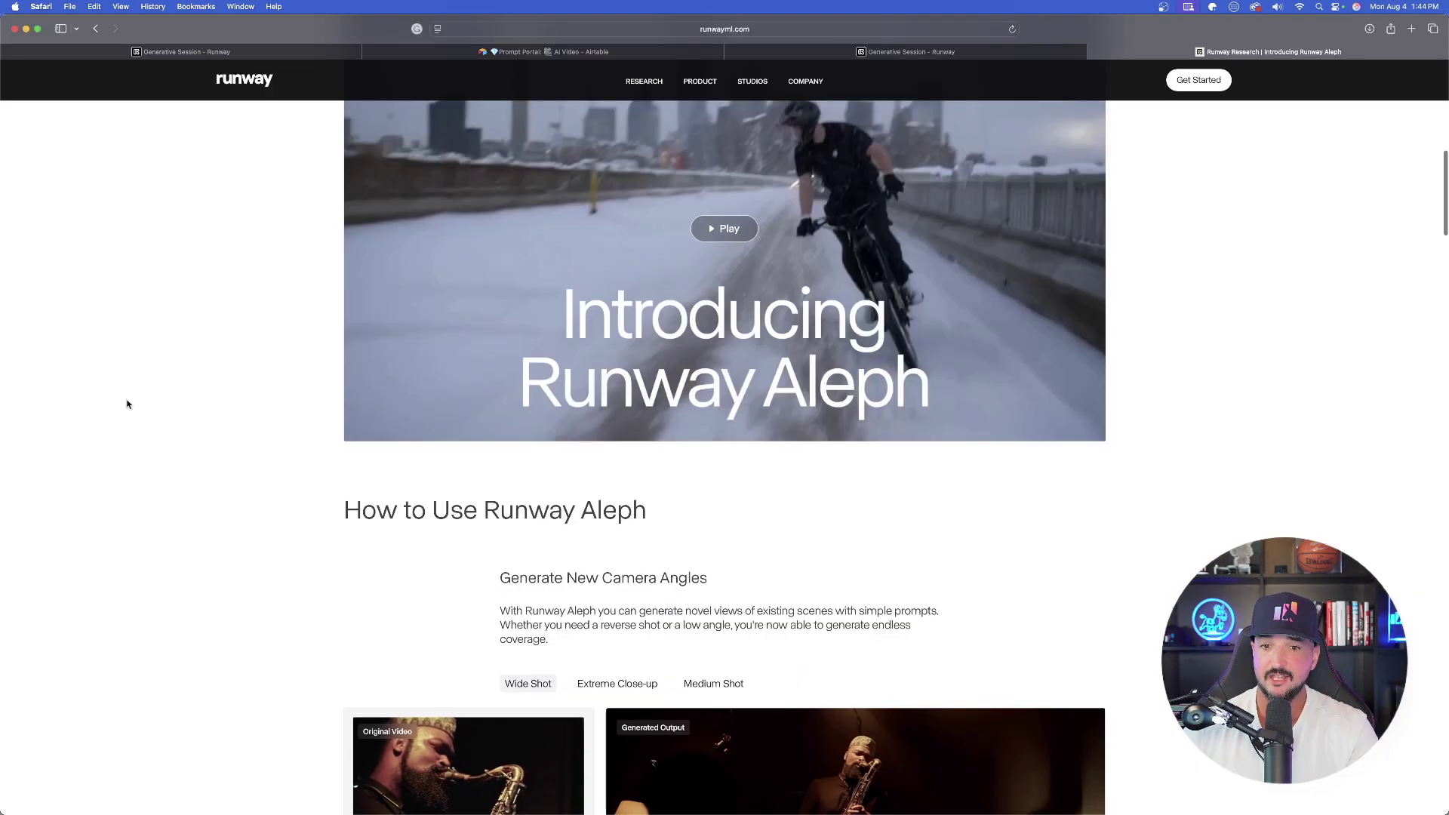
scroll(113, 393, "down", 10)
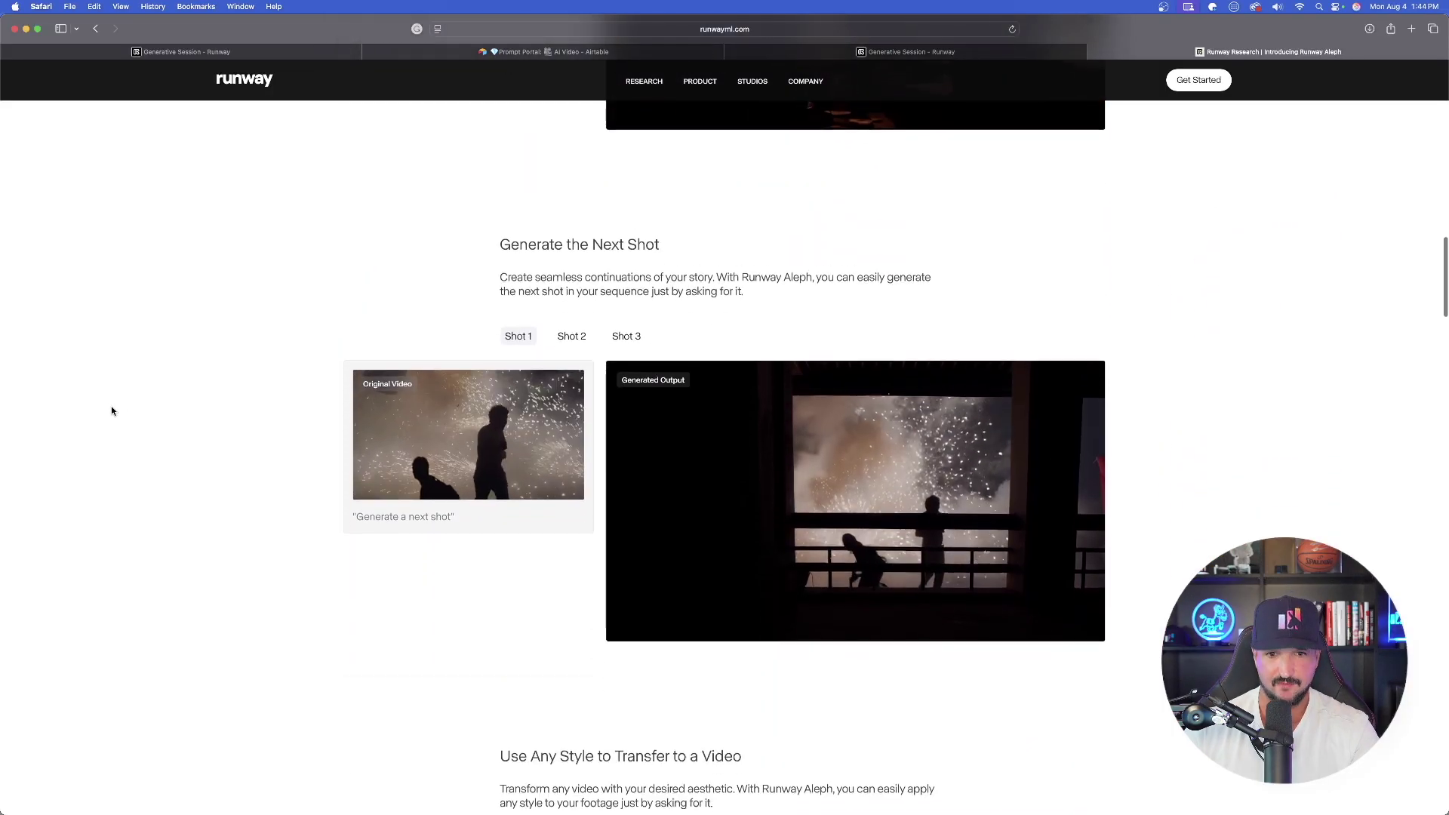
scroll(112, 410, "down", 20)
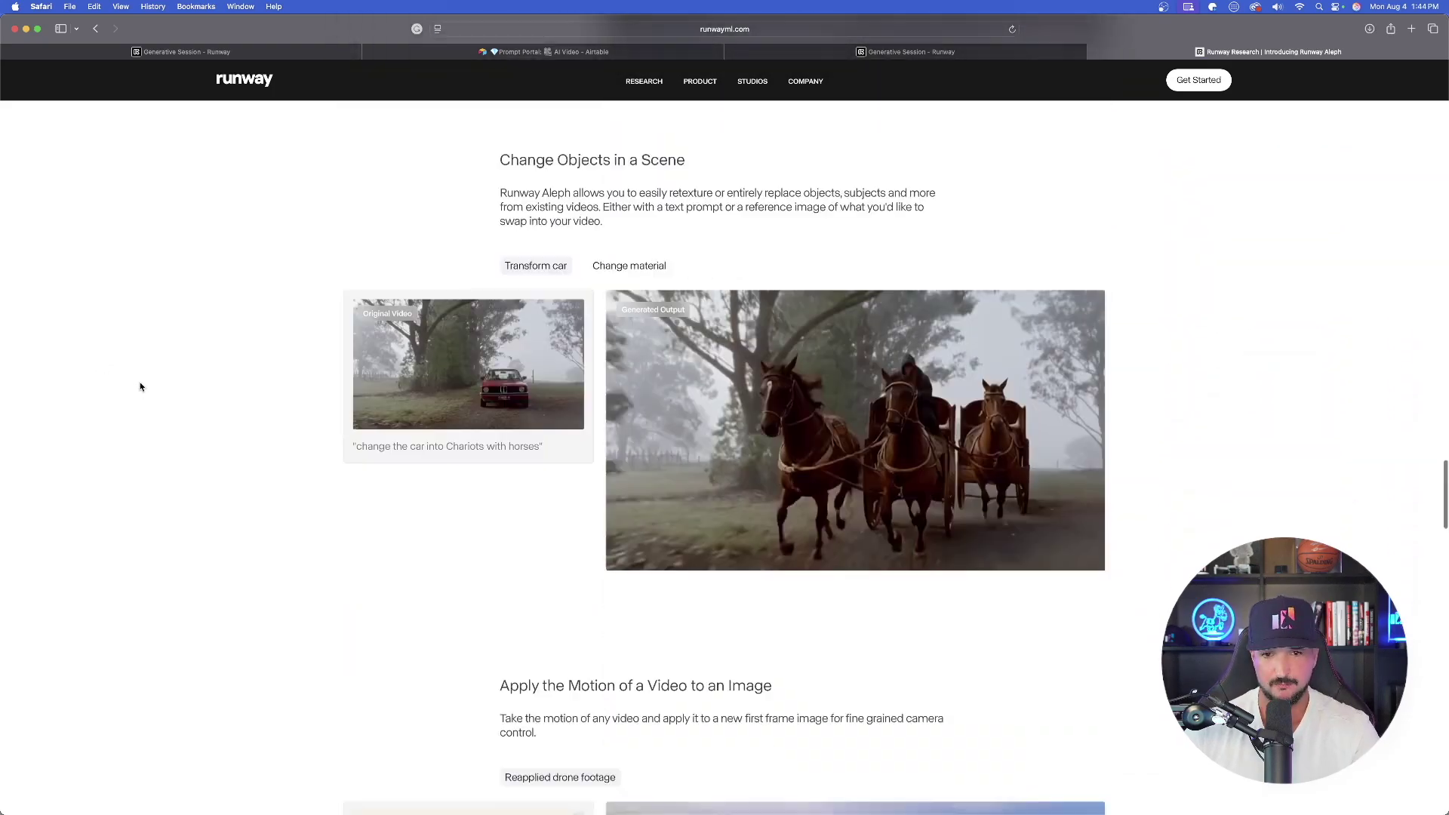
scroll(141, 386, "down", 20)
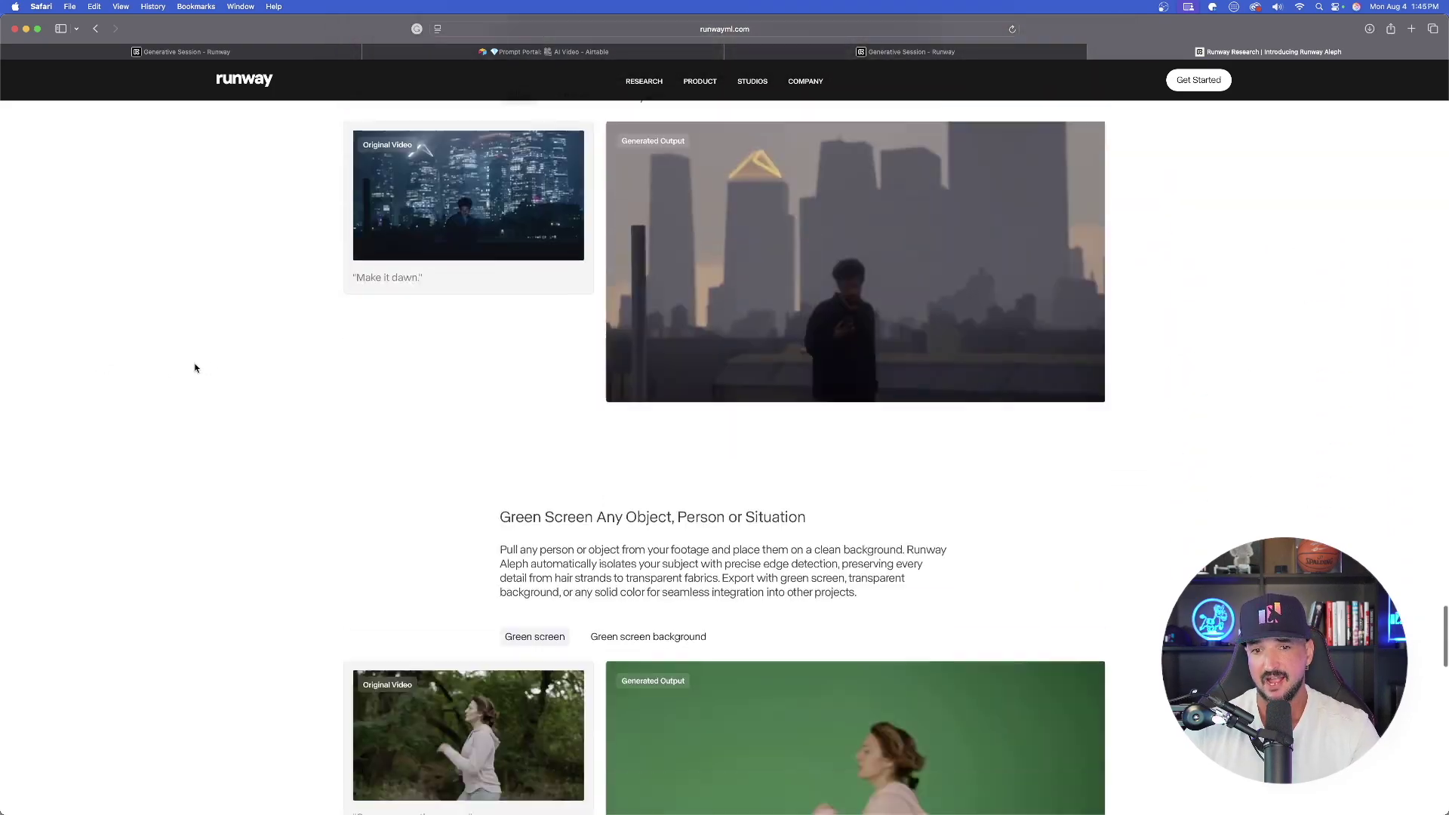
scroll(181, 358, "down", 8)
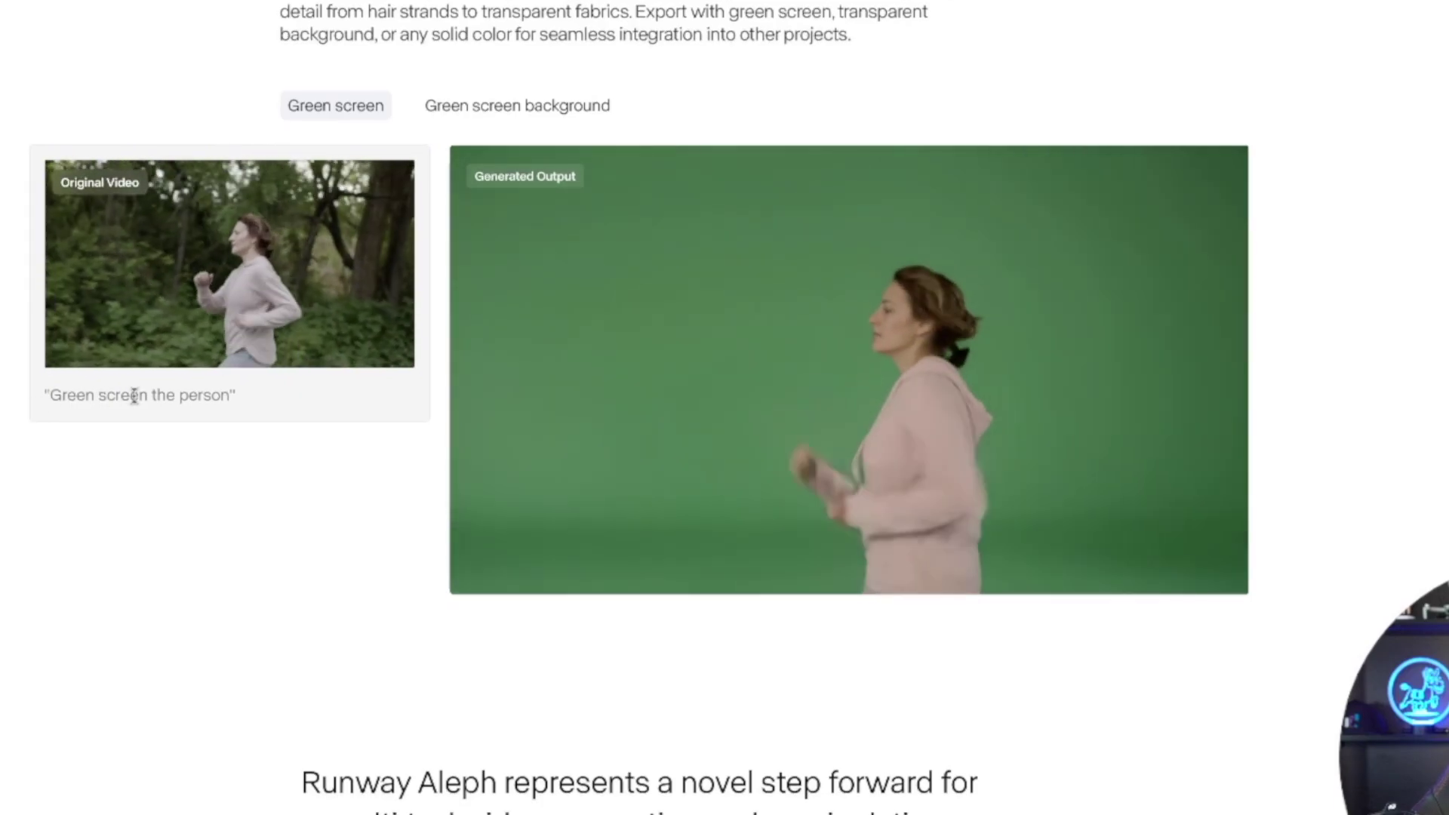
scroll(278, 363, "down", 1)
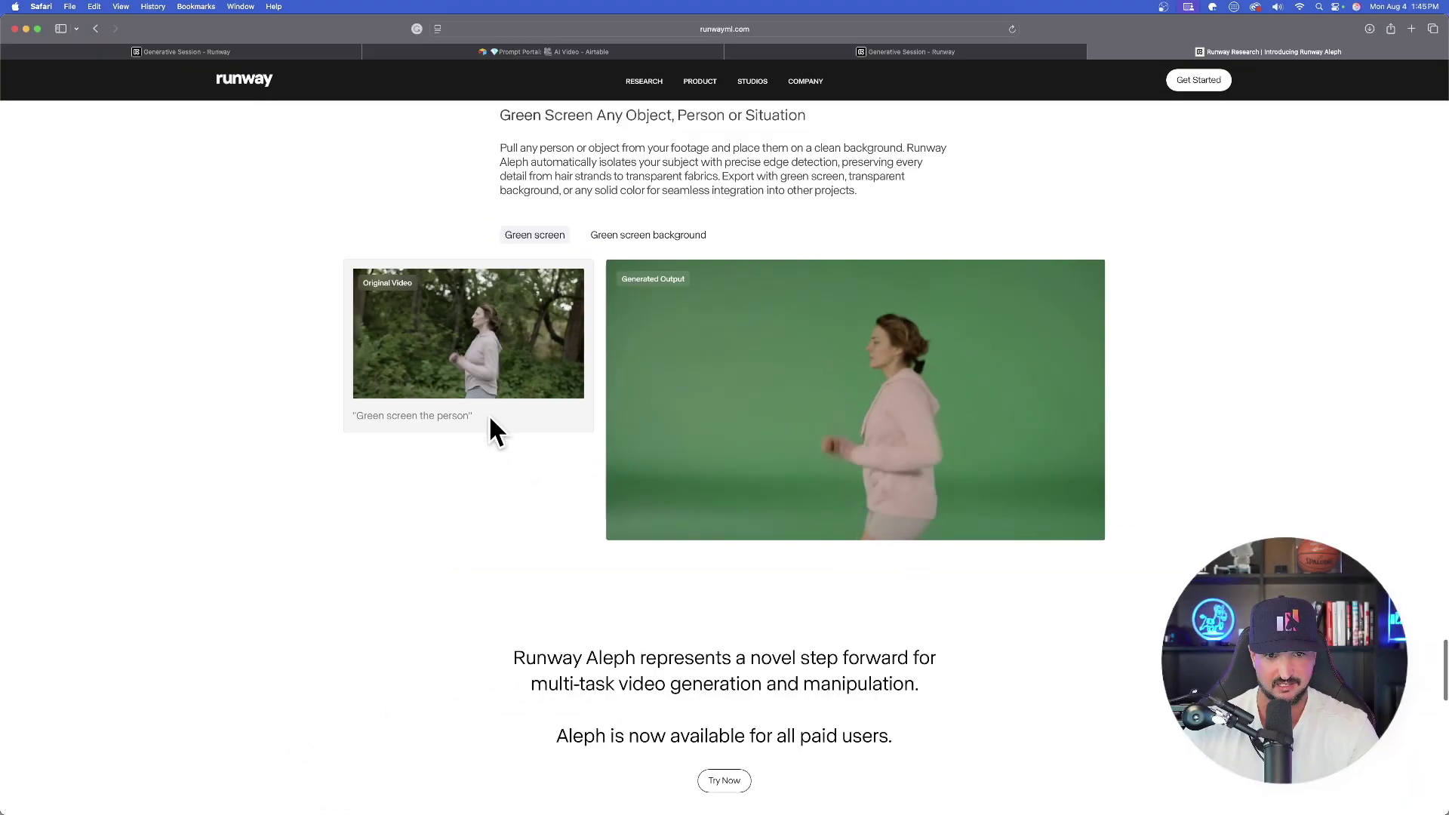
Compare the green screen background and person examples, then return to the Runway session.
left_click(640, 240)
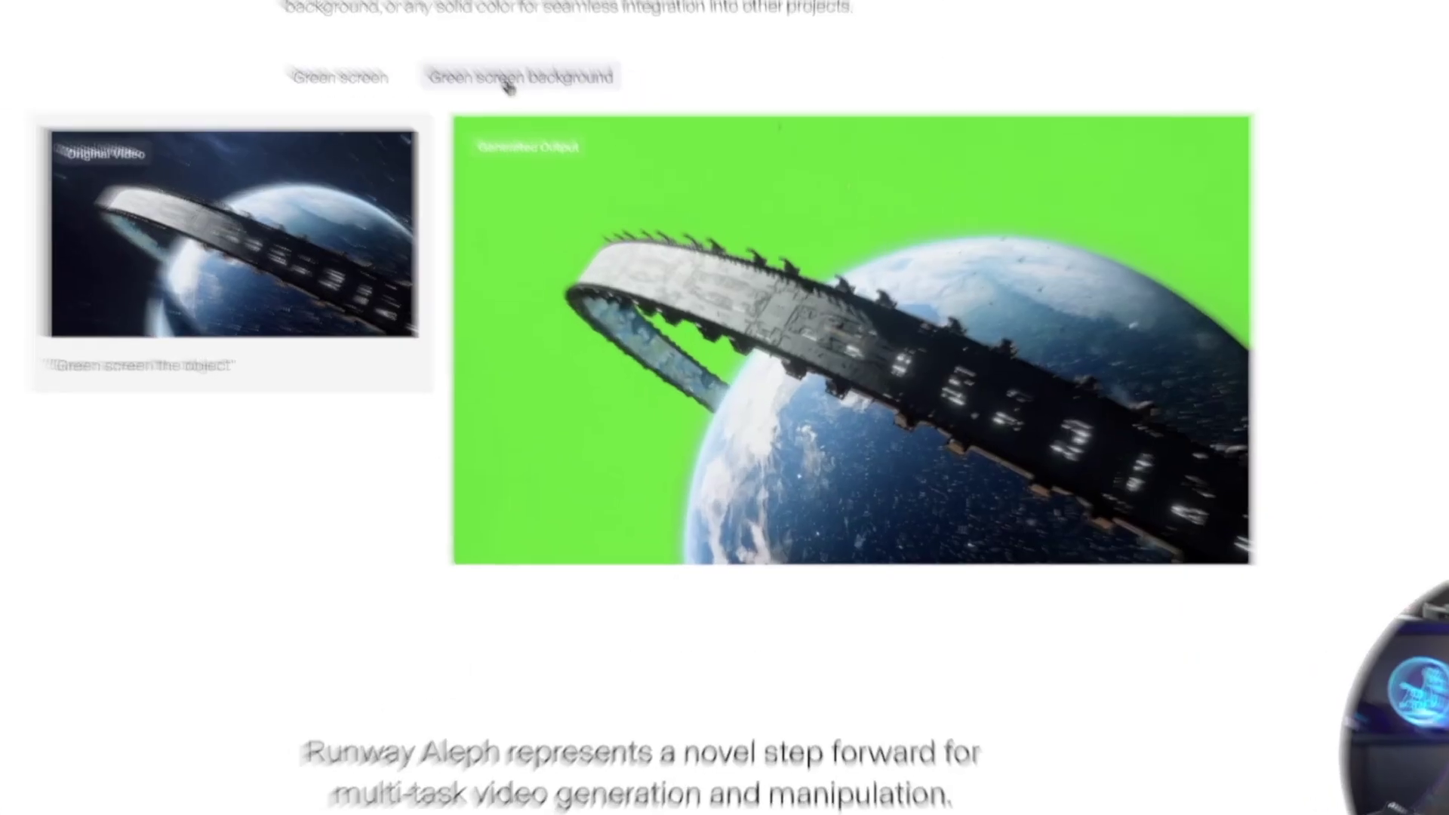
left_click(347, 84)
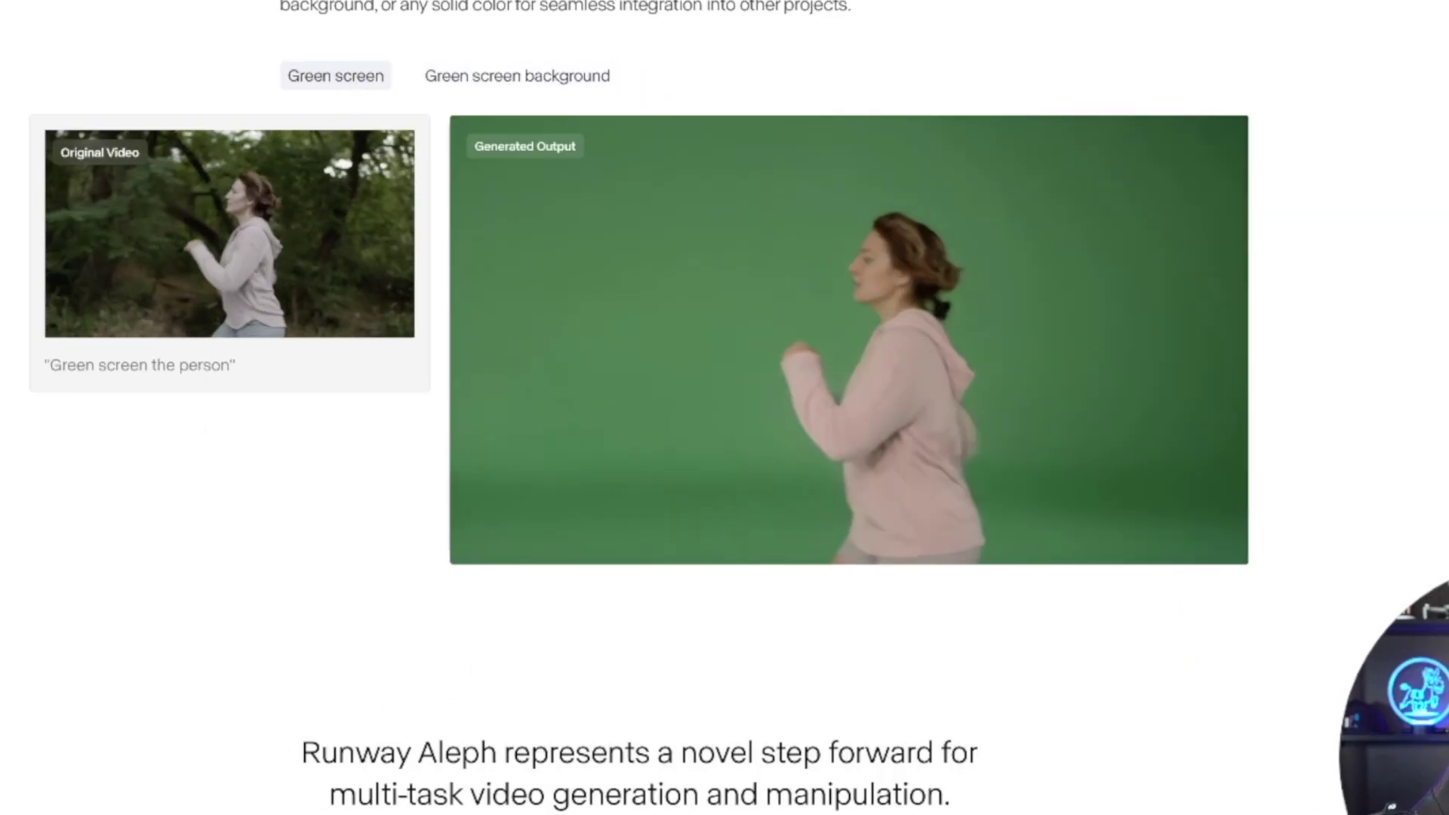
key("ctrl+Tab")
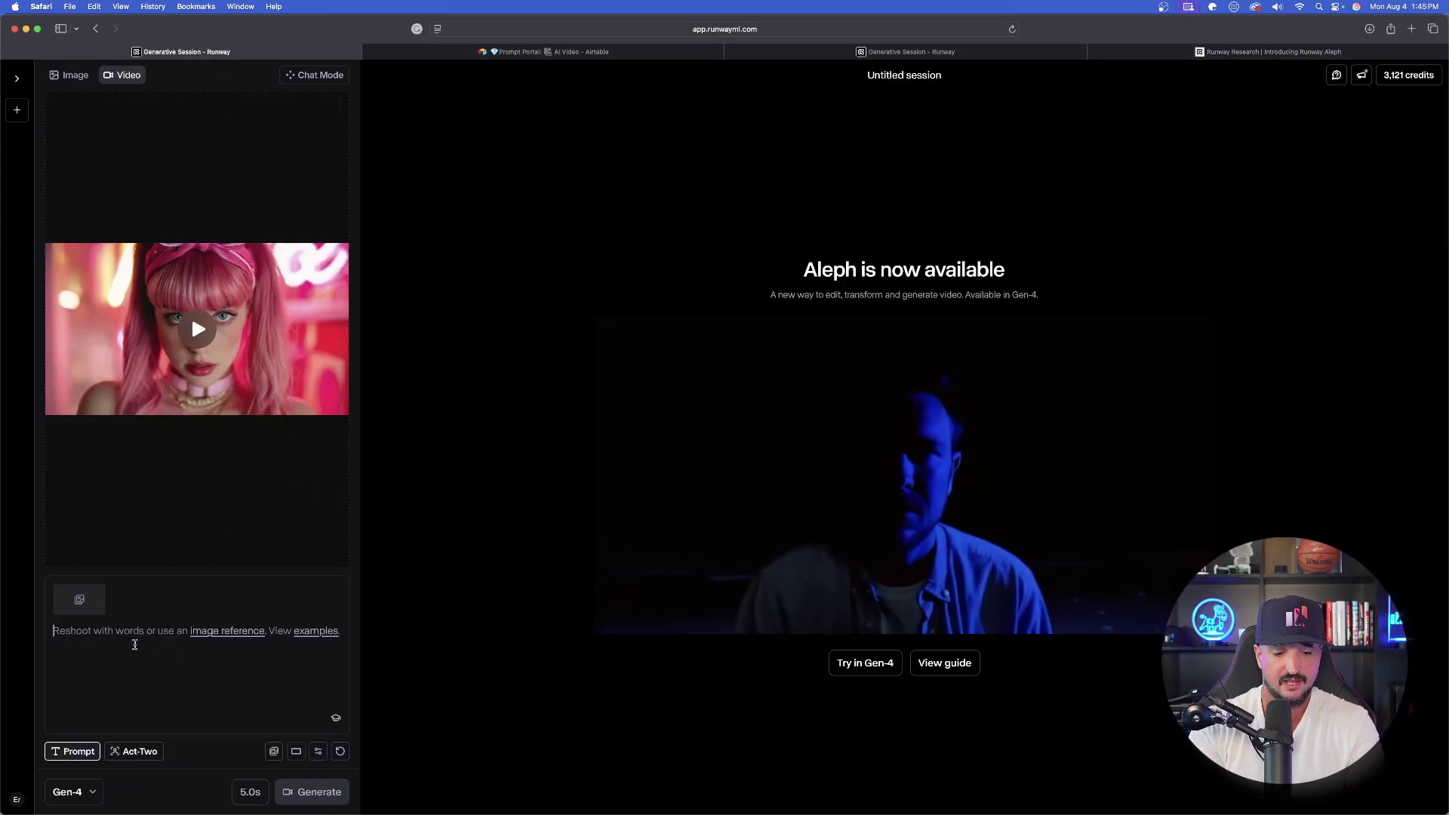
Generate an Aleph edit with the prompt 'green screen the person'.
type("green screen the person")
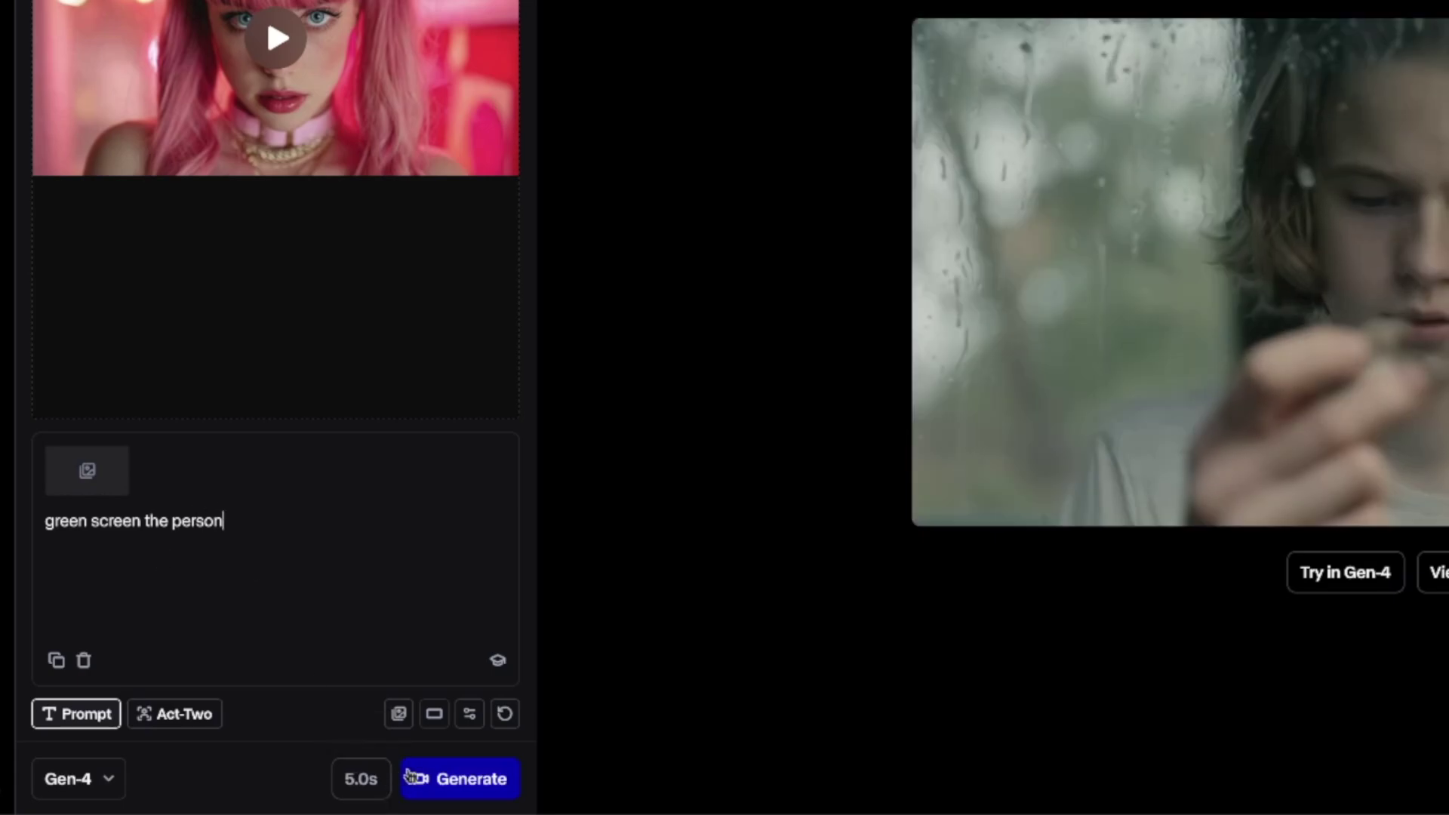
left_click(445, 789)
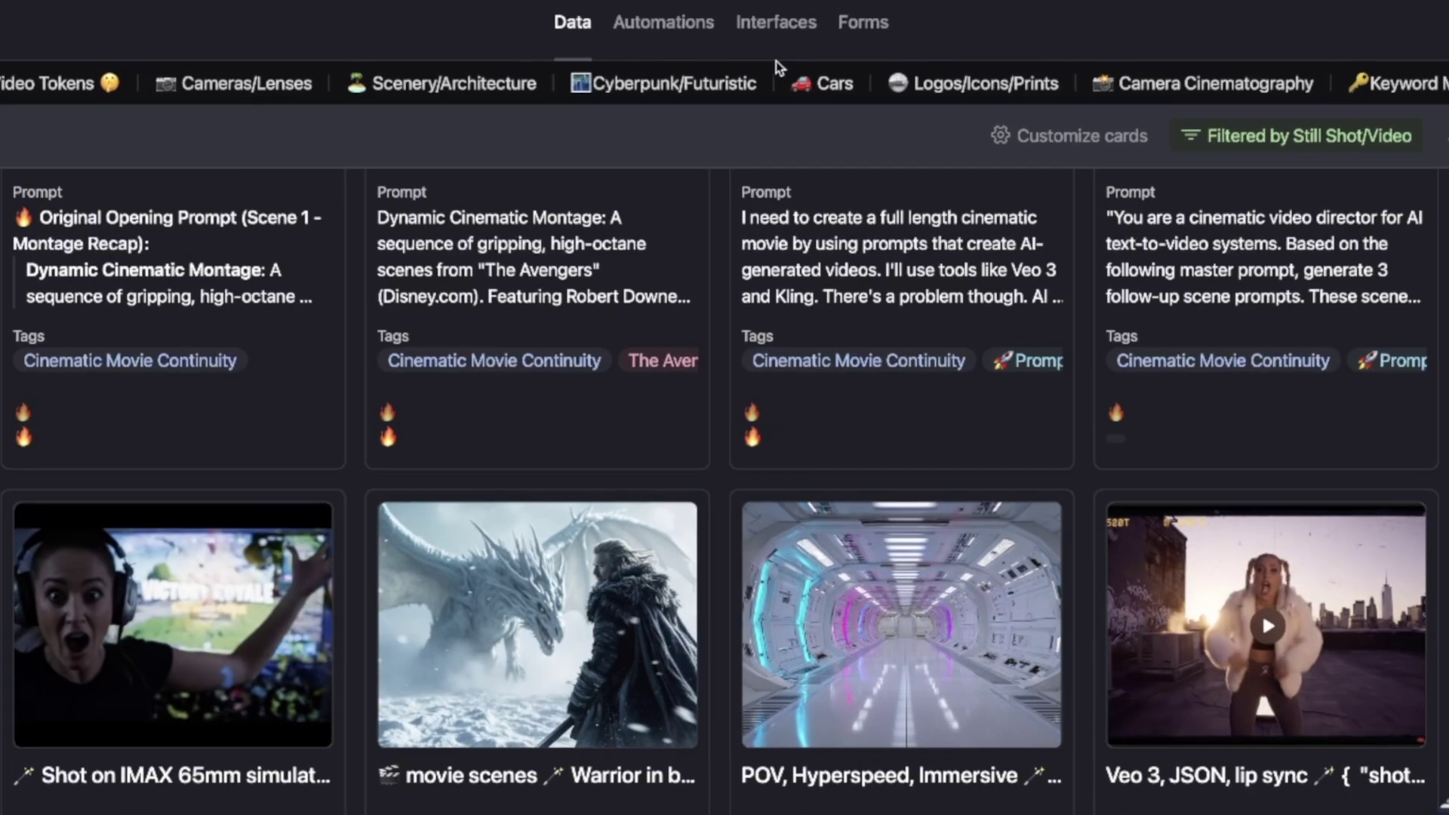
Download the futuristic music studio image from its Scenery/Architecture record, then close the preview and record.
scroll(514, 123, "right", 5)
left_click(360, 97)
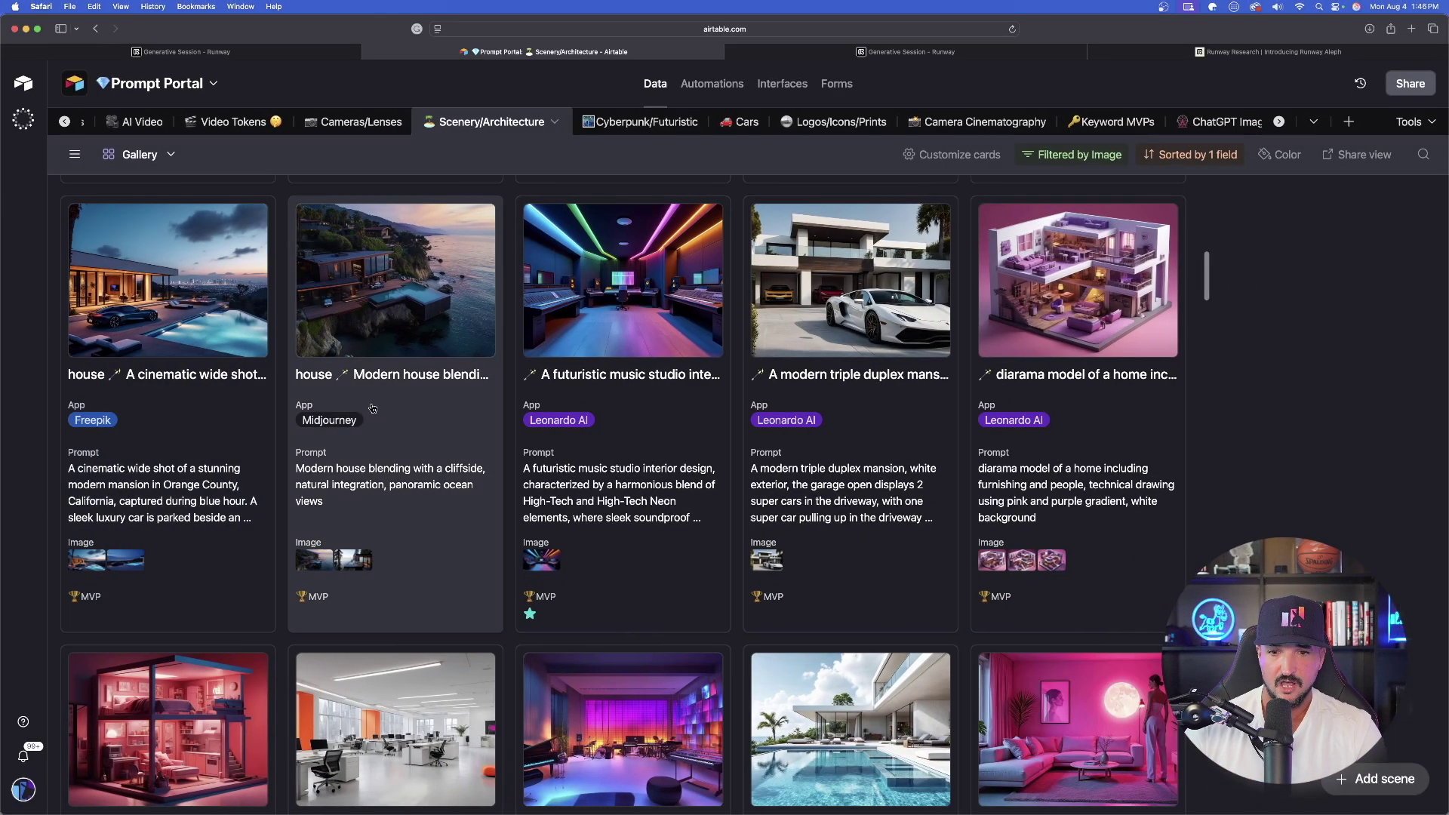
scroll(278, 604, "down", 5)
left_click(277, 603)
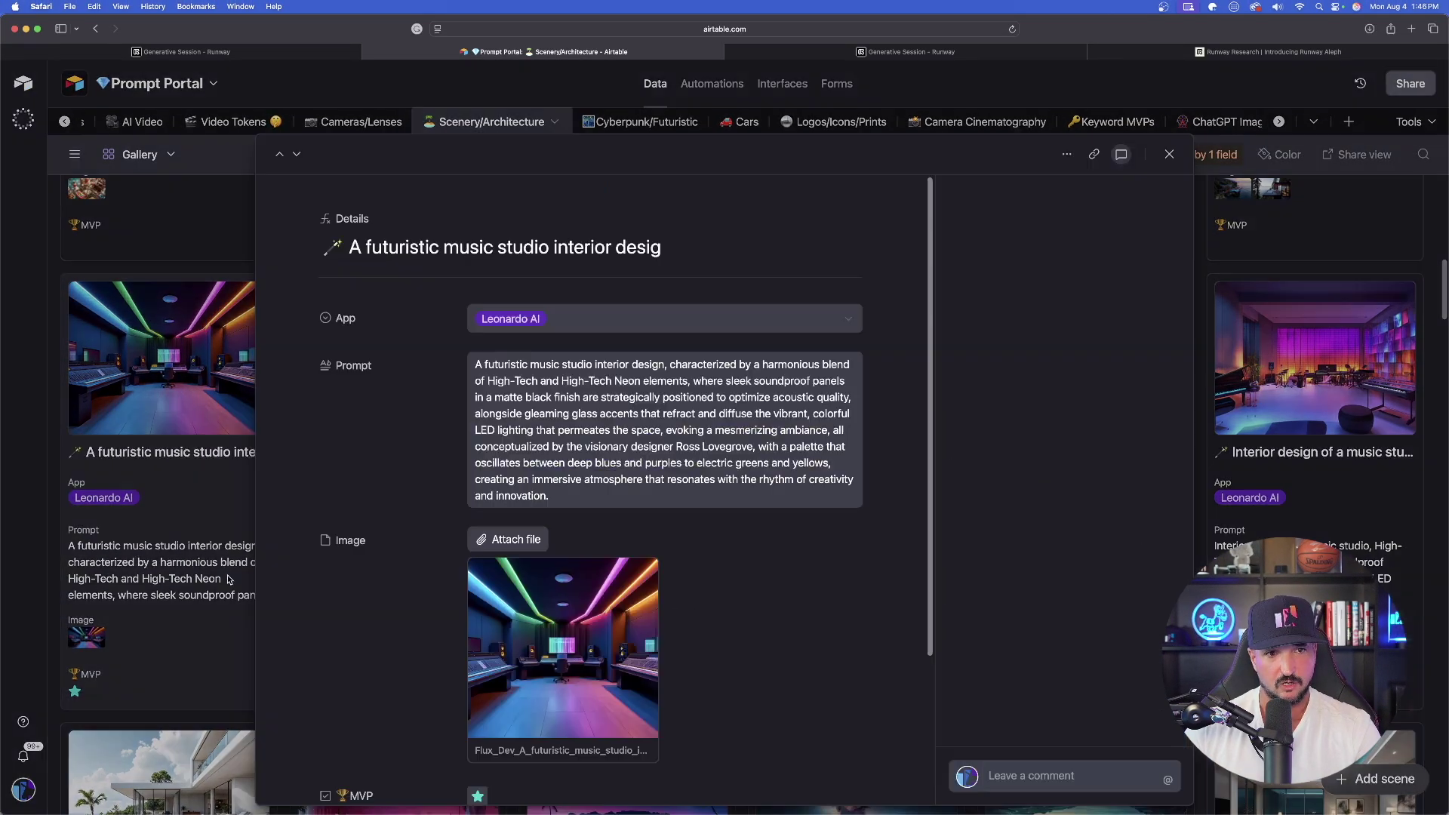
left_click(558, 631)
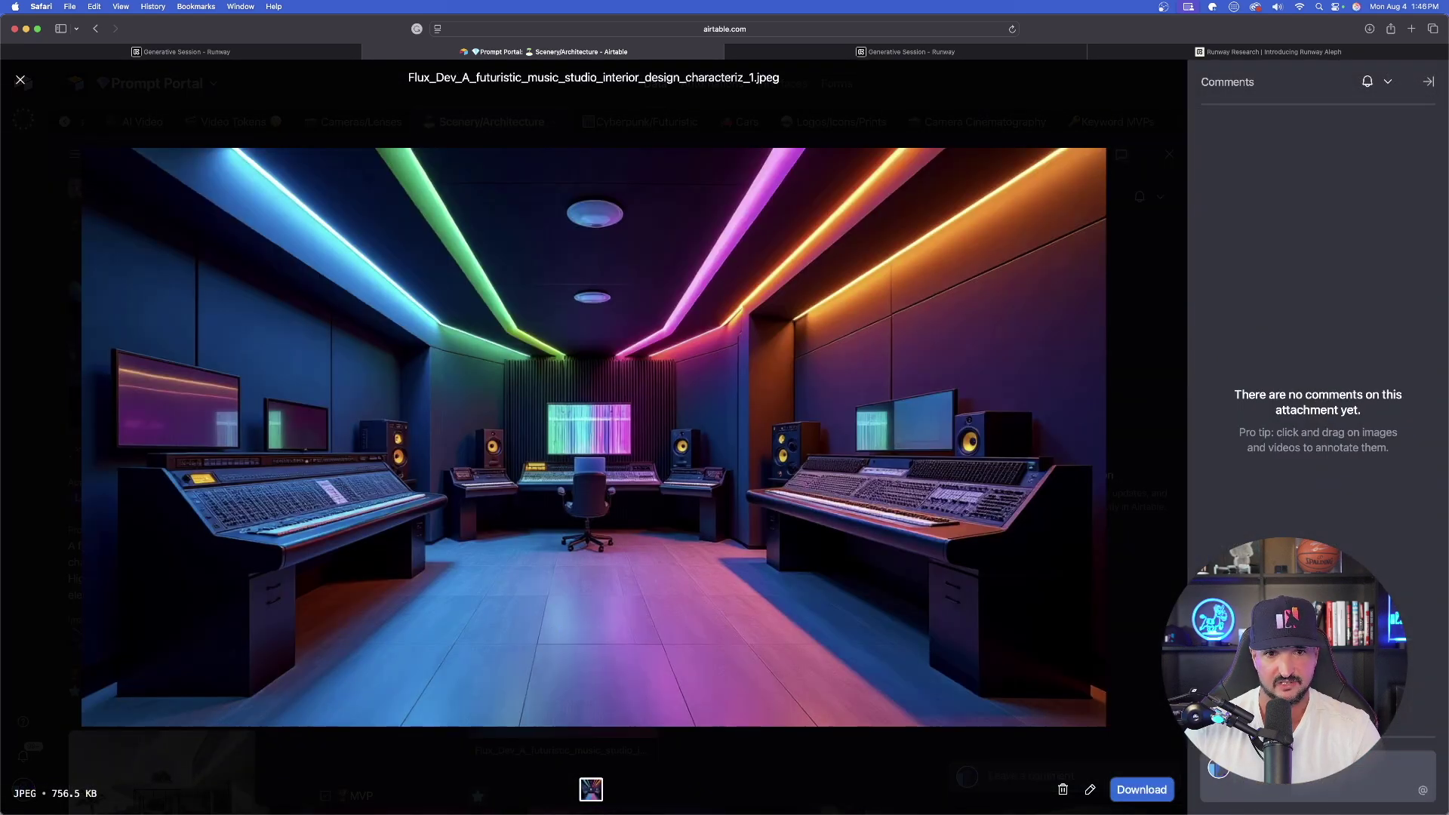
left_click(1142, 790)
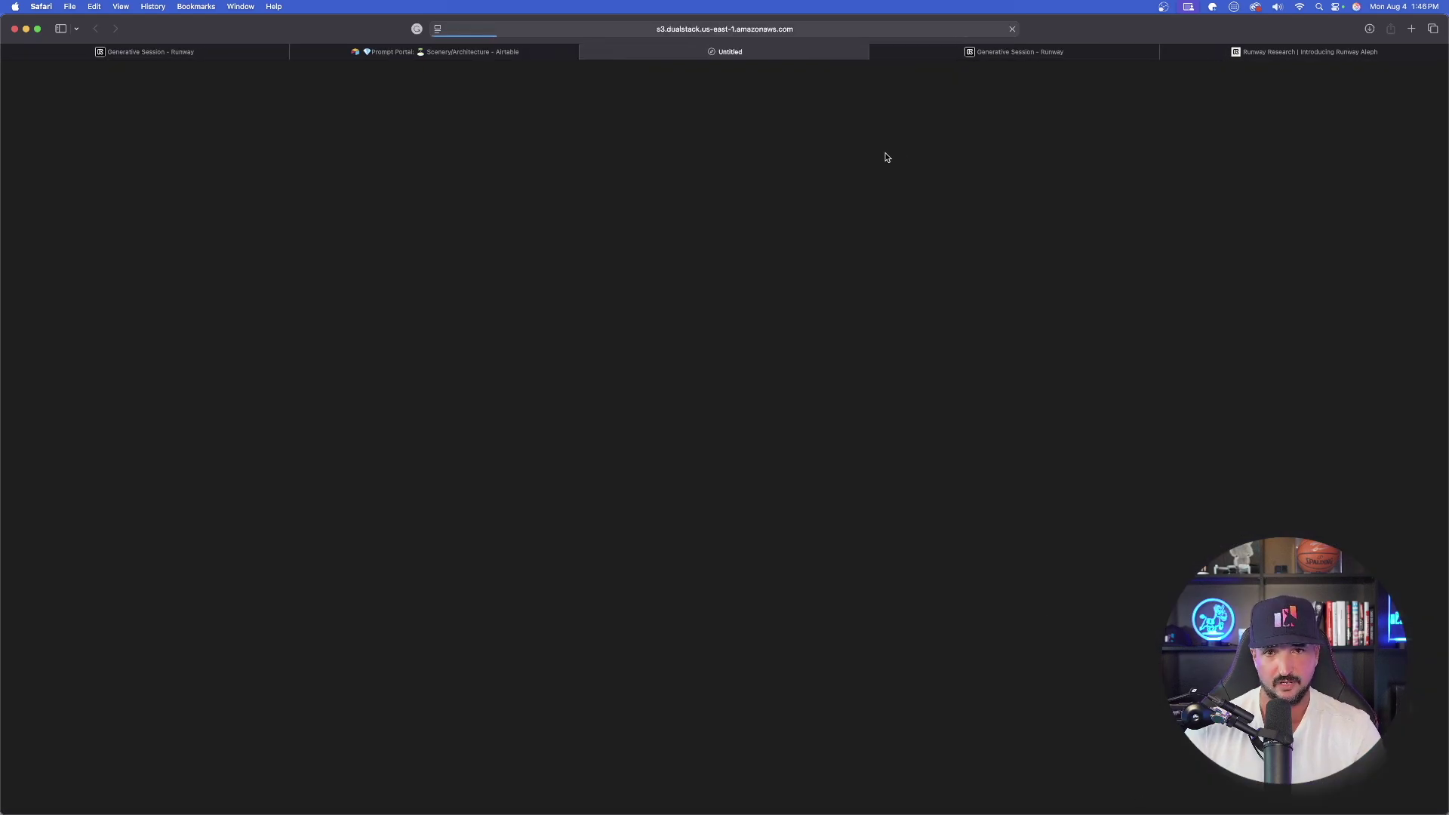
left_click(586, 52)
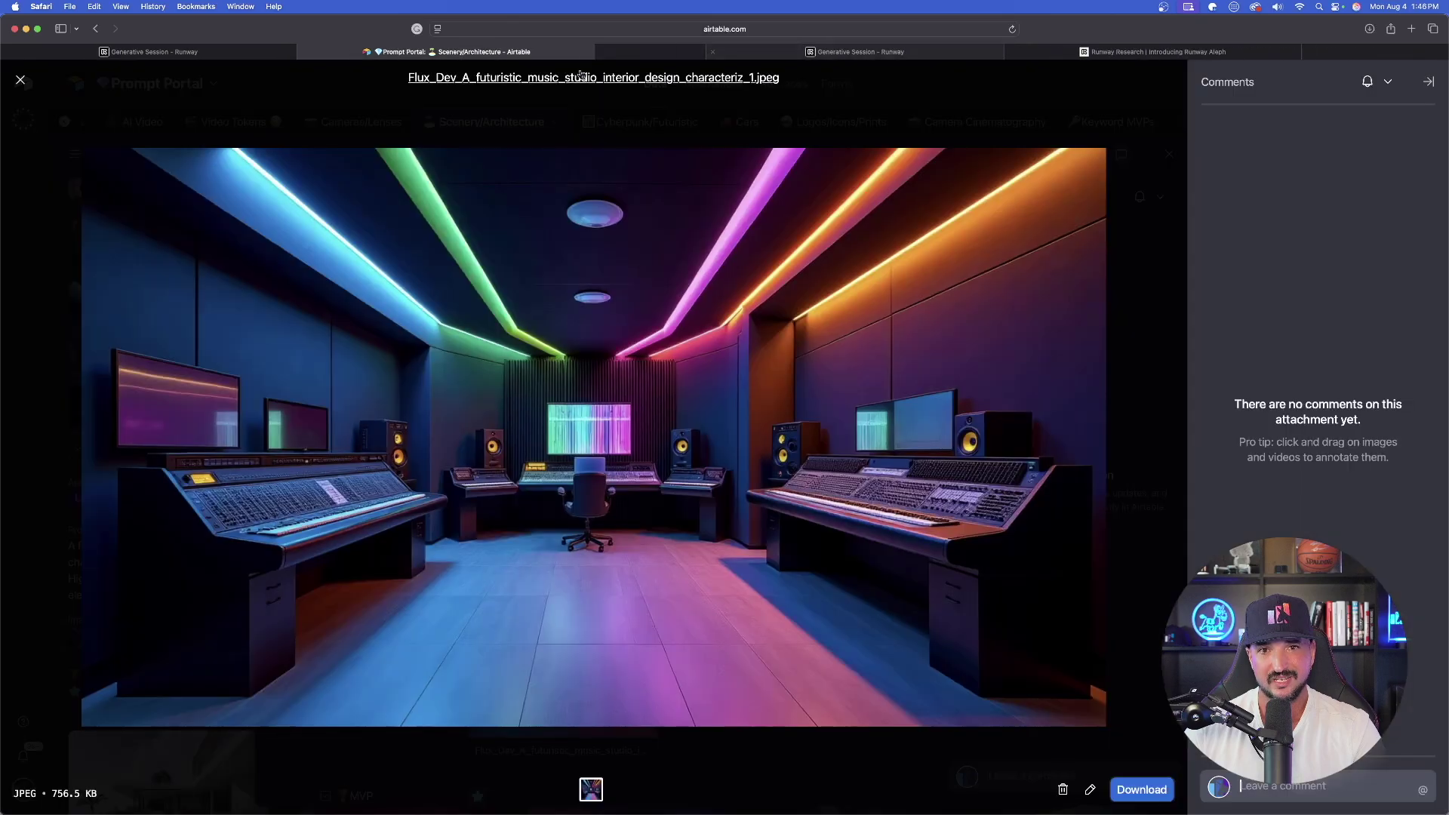
key("Escape")
left_click(1169, 153)
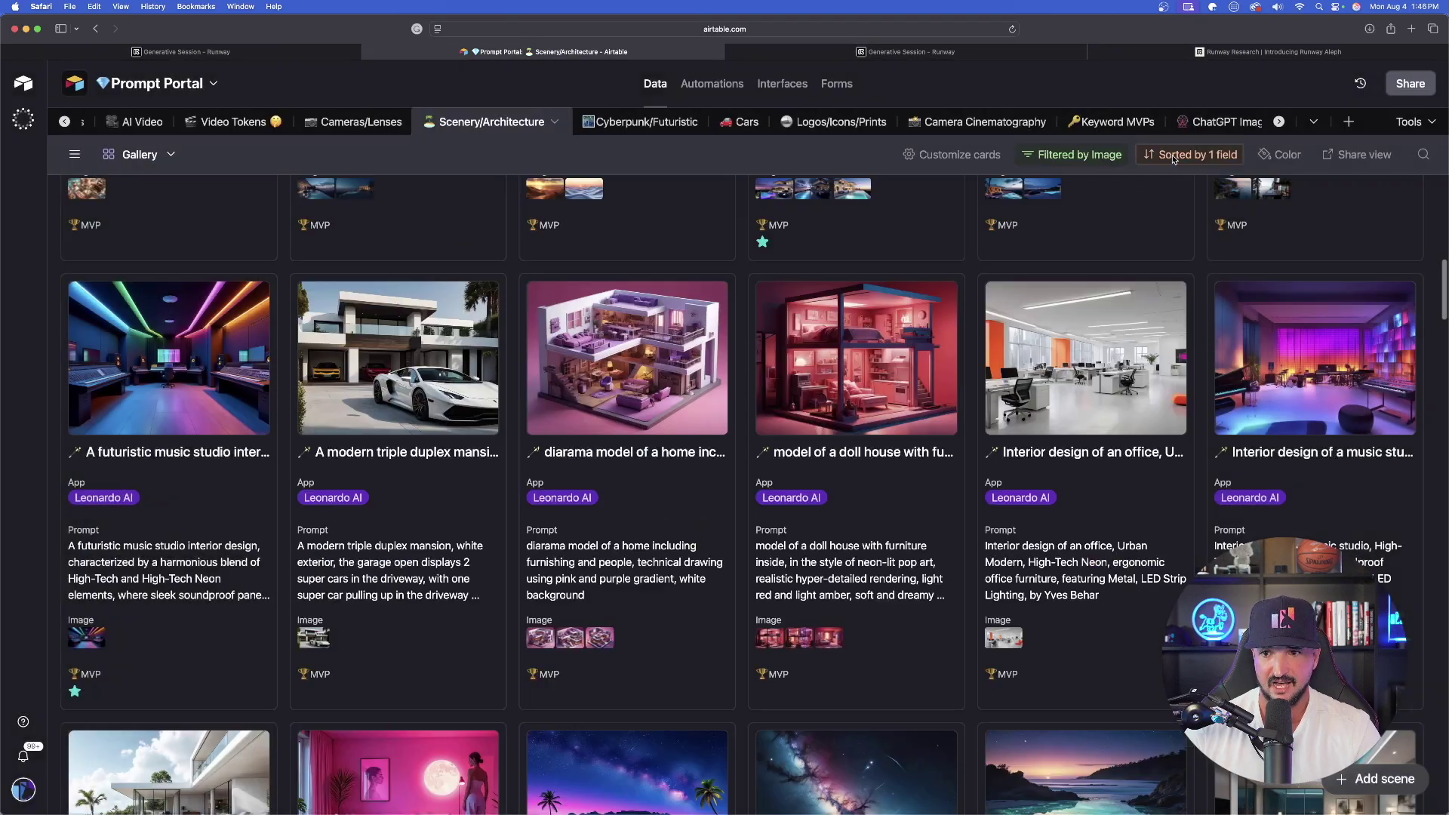
scroll(893, 456, "down", 1)
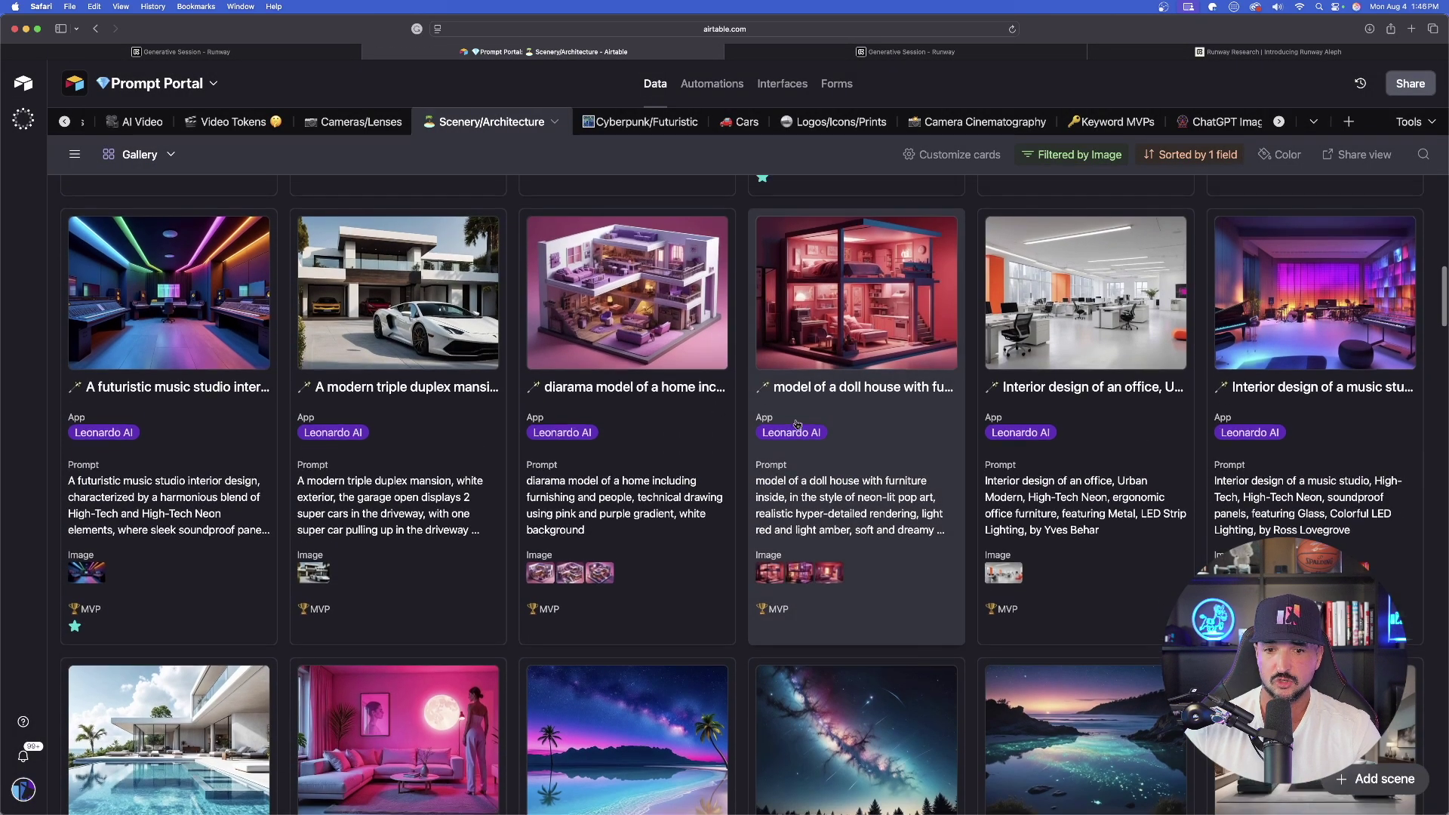
scroll(1057, 513, "up", 3)
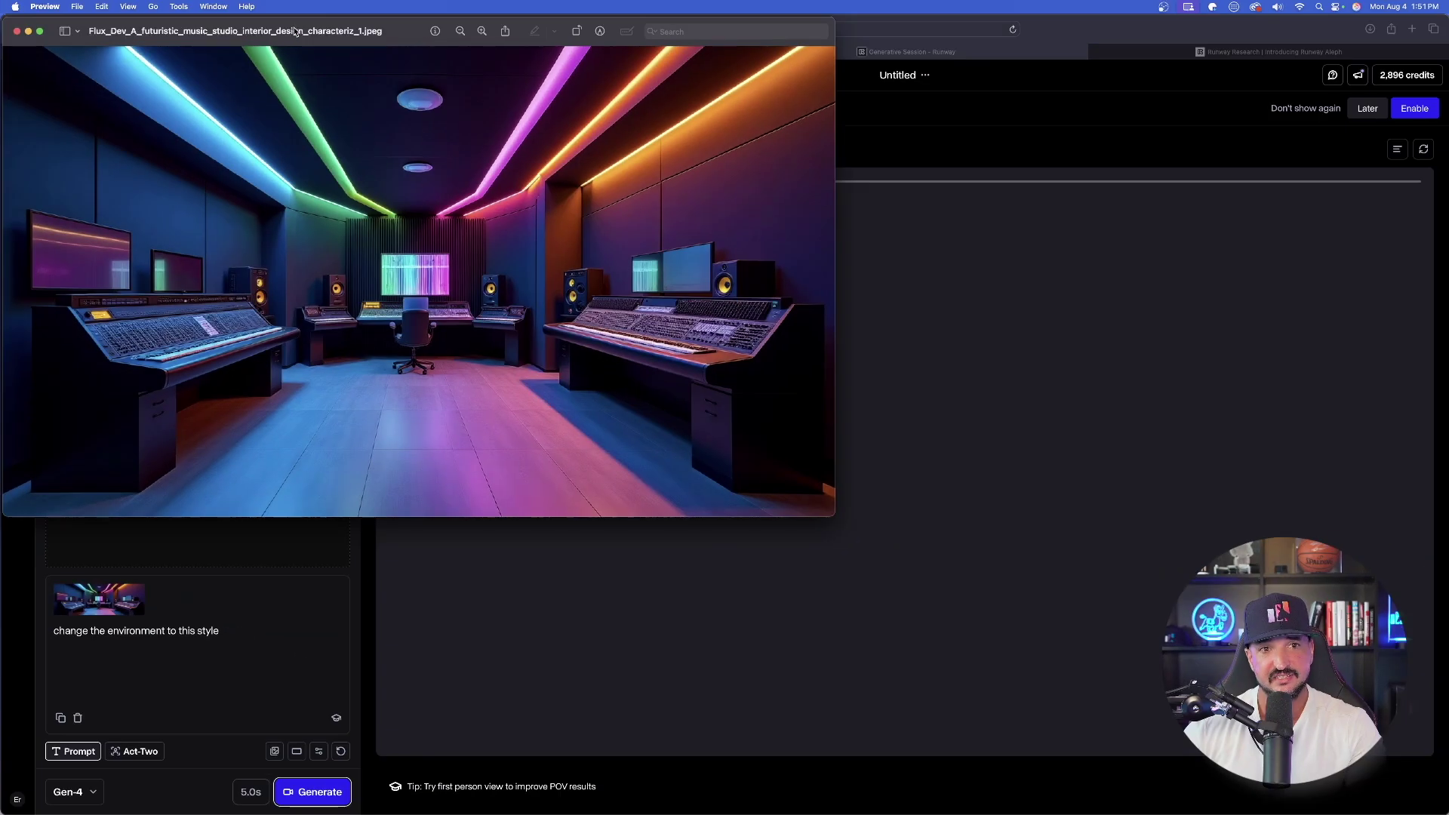
Drag the neon music studio image into Runway's prompt box as the environment style reference.
left_click_drag(291, 24, 659, 151)
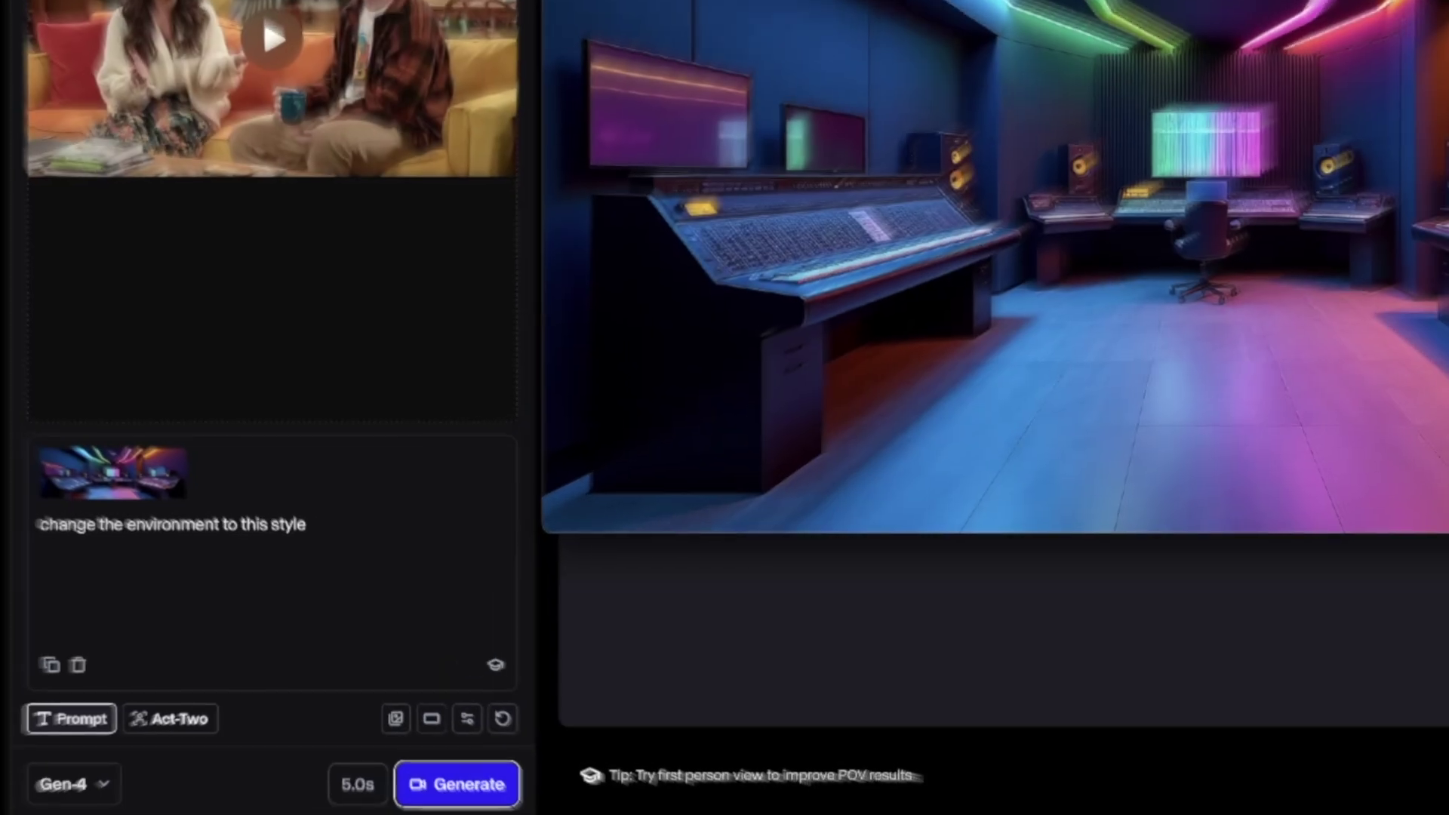
left_click(260, 340)
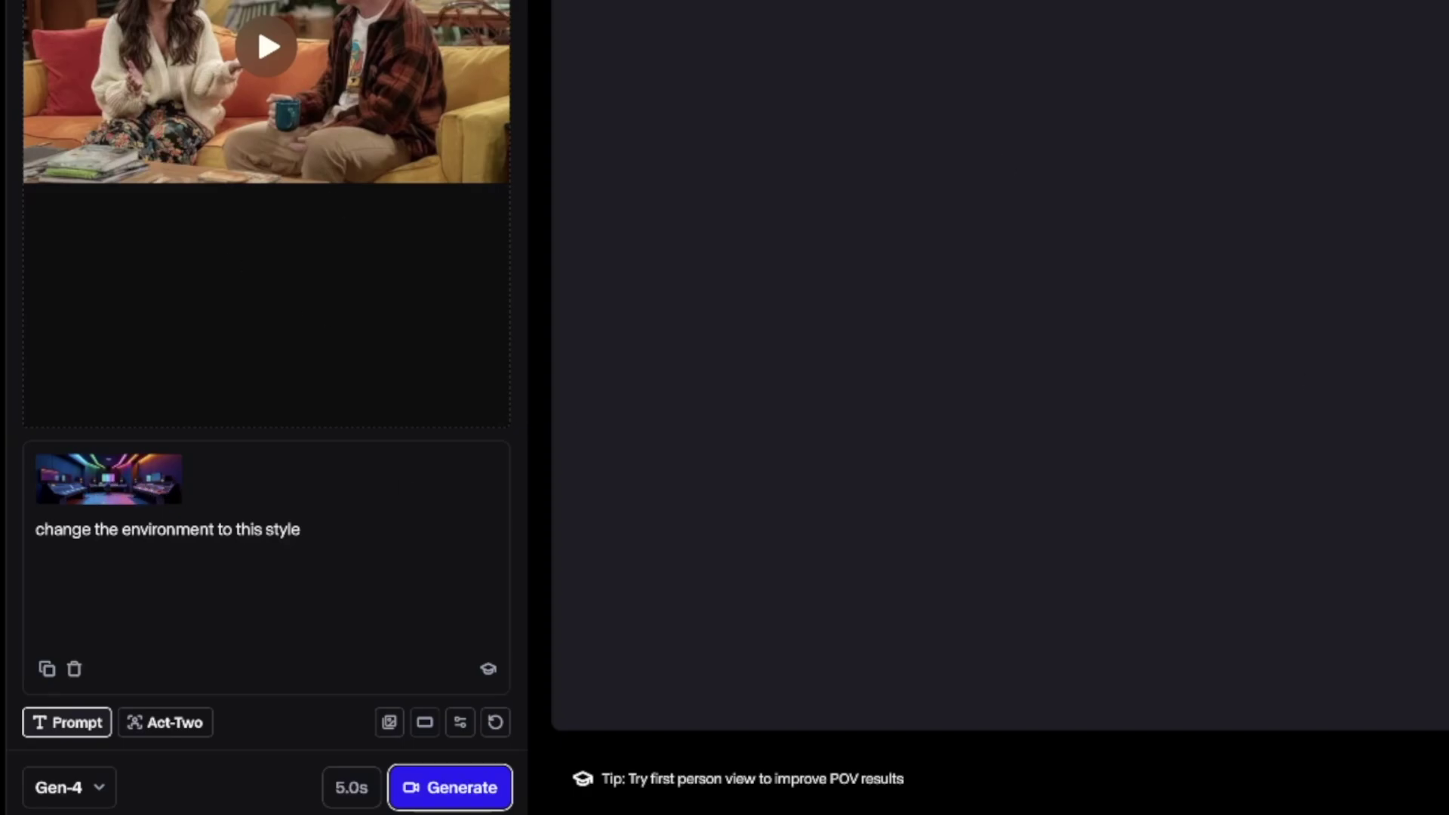
left_click_drag(543, 226, 238, 521)
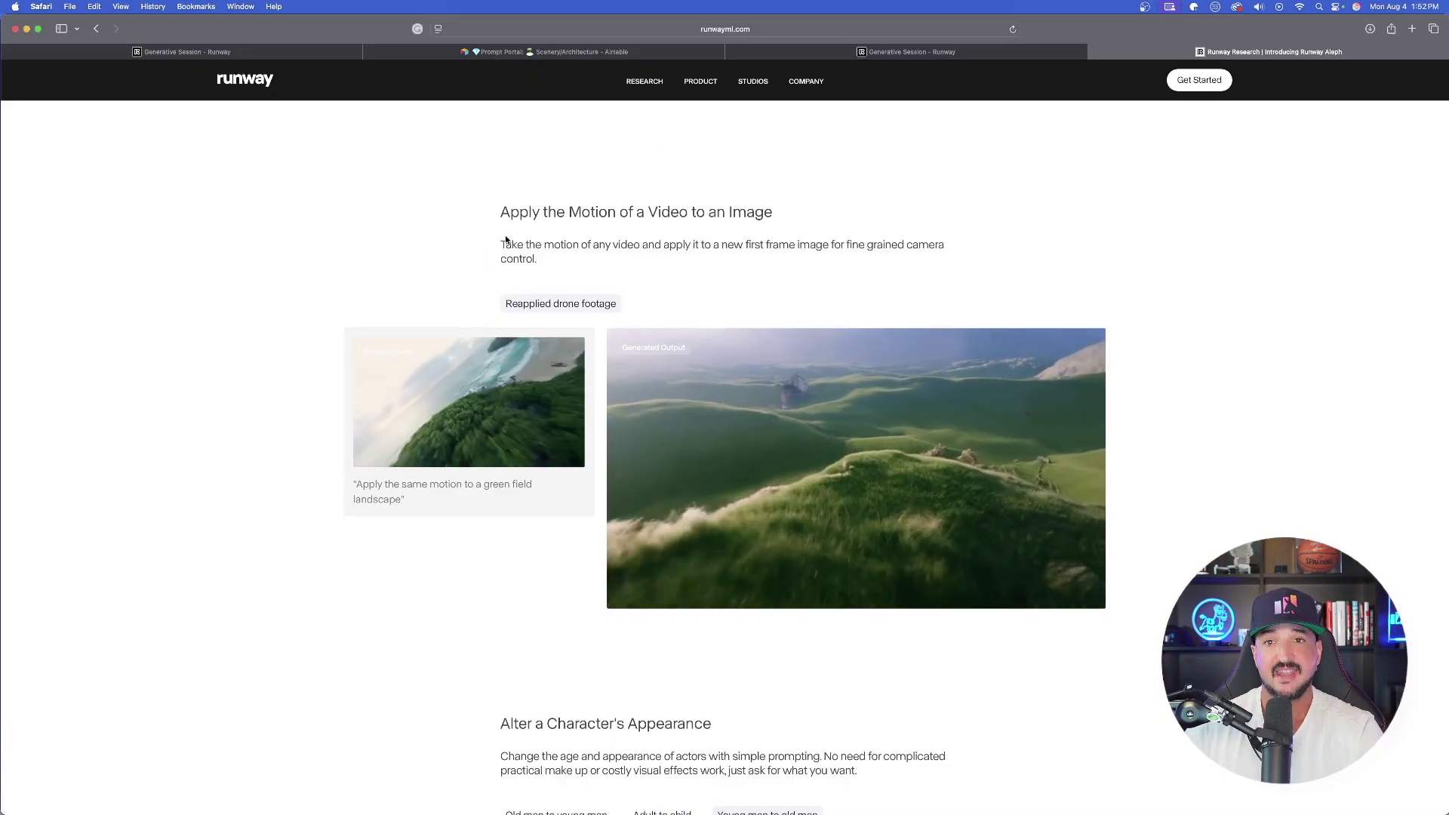
Switch back to the Runway Generative Session tab showing the 'make her much older' result.
scroll(132, 395, "down", 6)
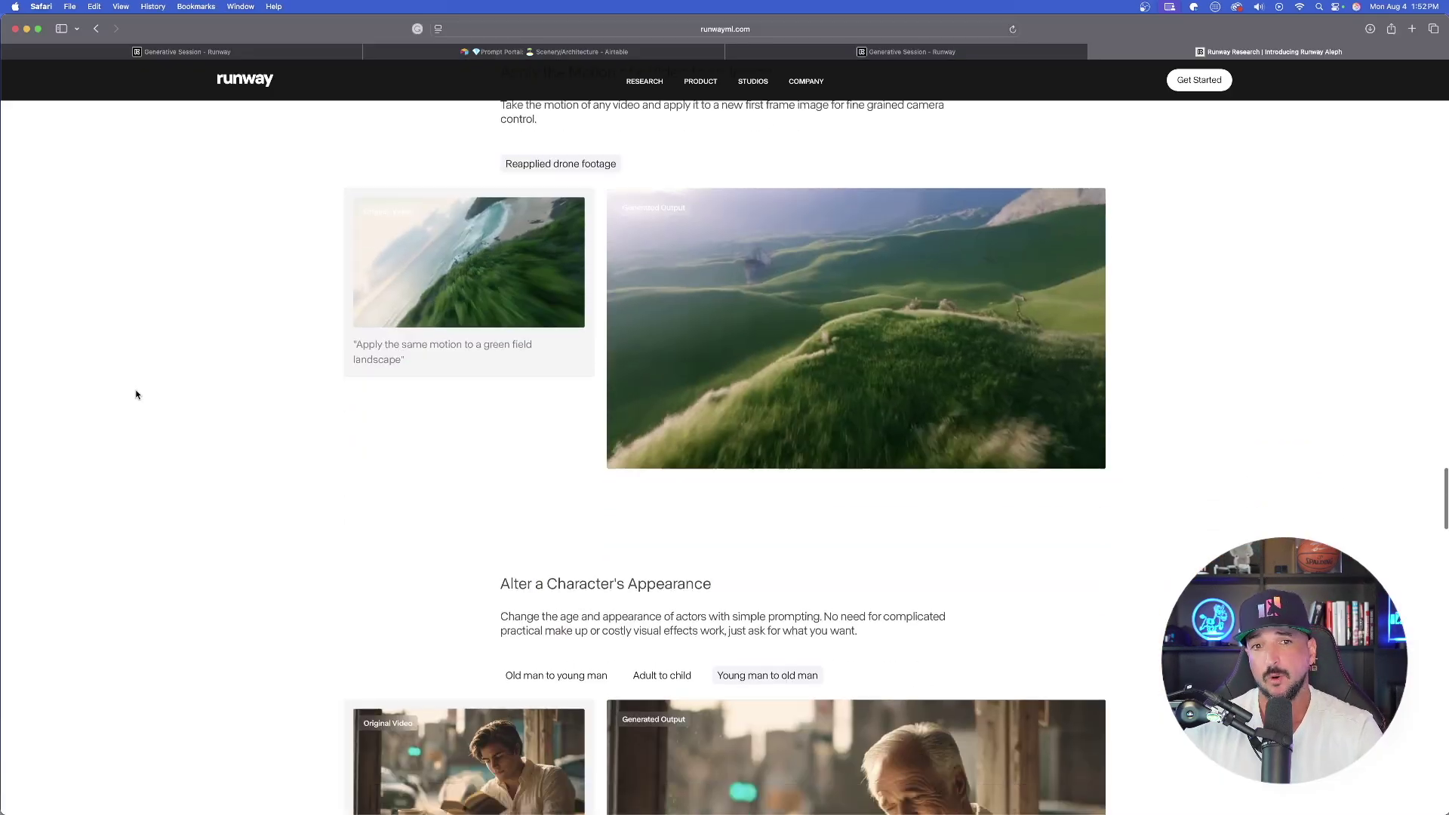
scroll(174, 414, "up", 5)
scroll(178, 430, "down", 5)
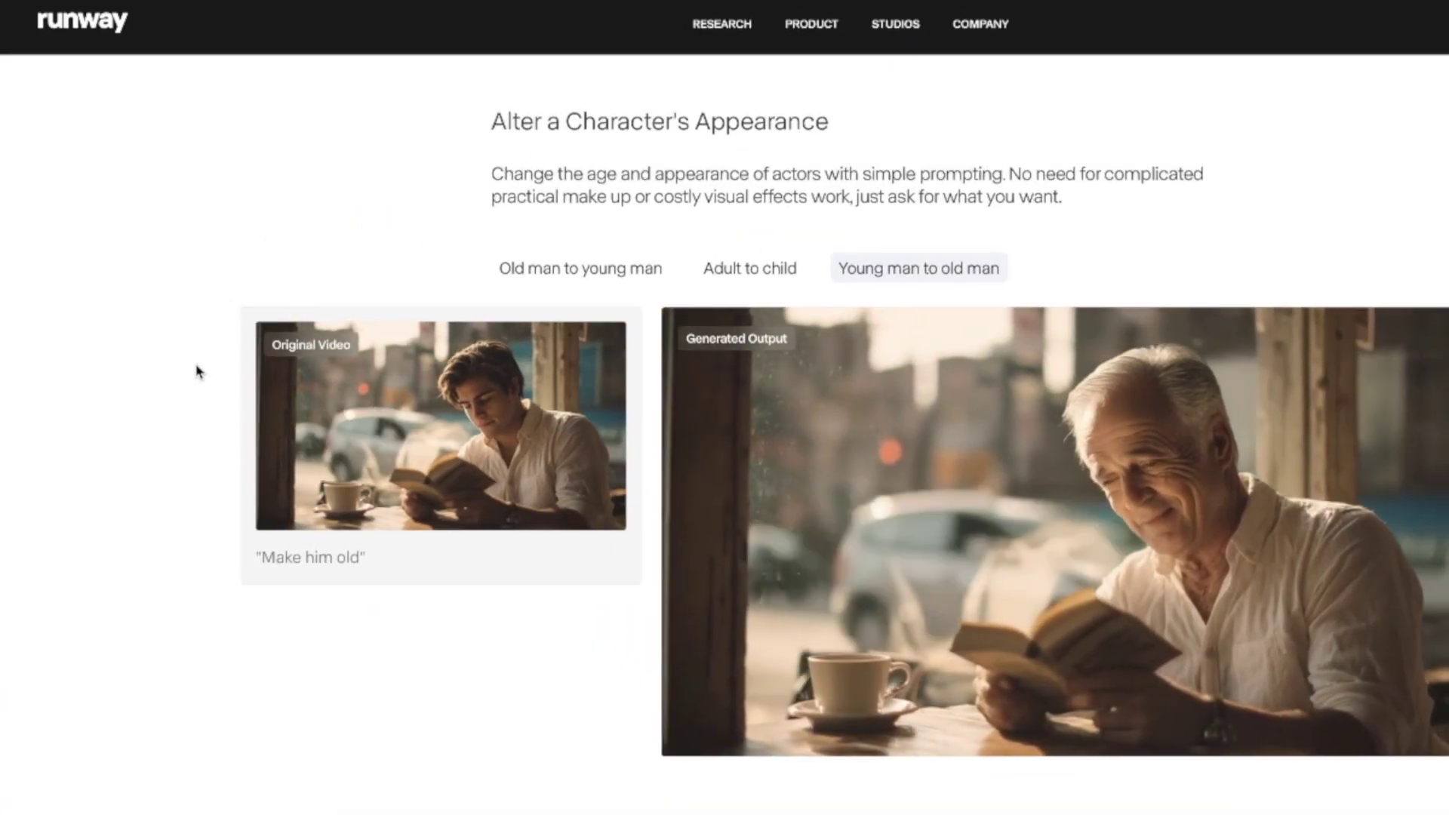
scroll(194, 369, "up", 1)
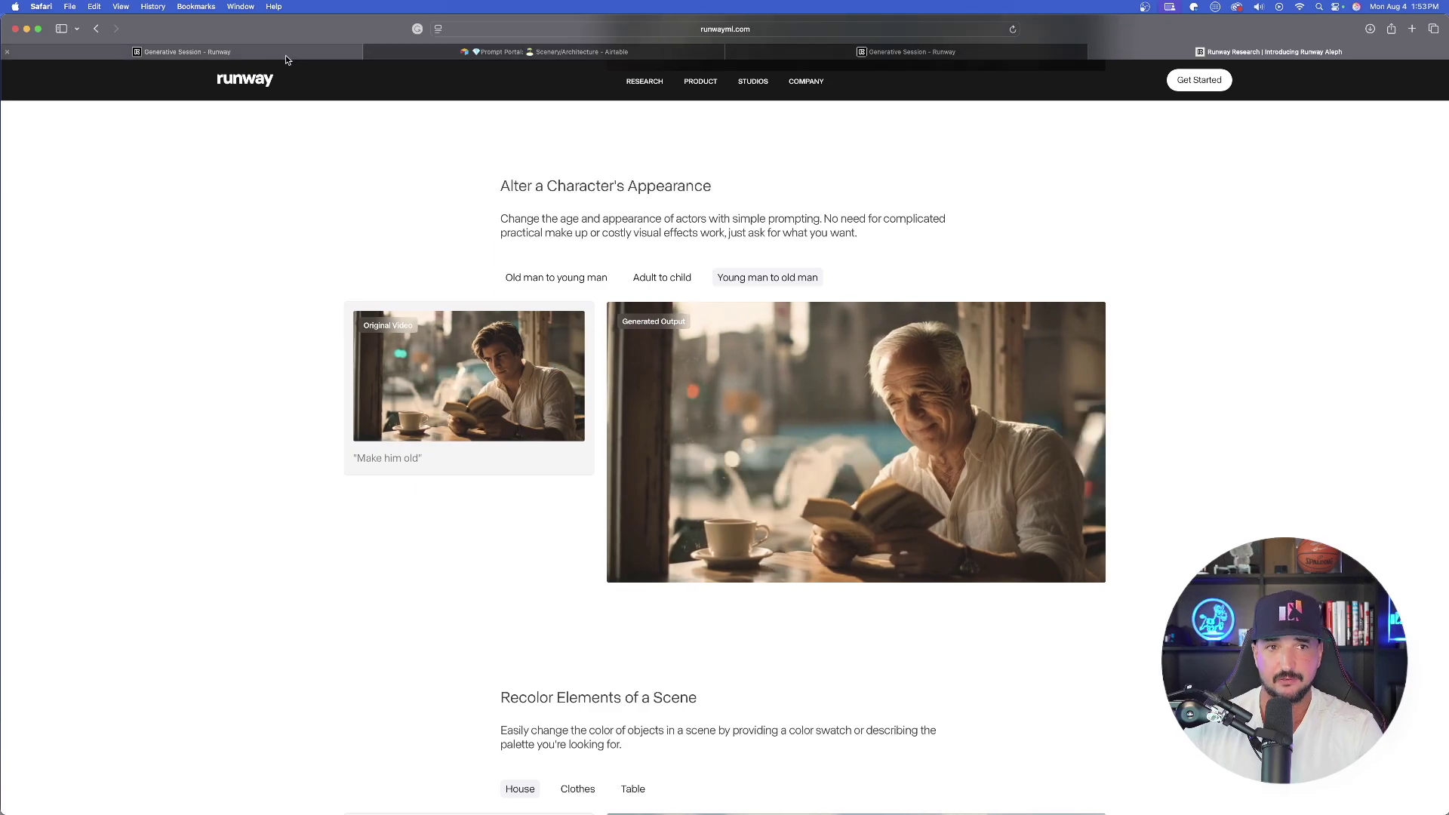
key("ctrl+shift+Tab")
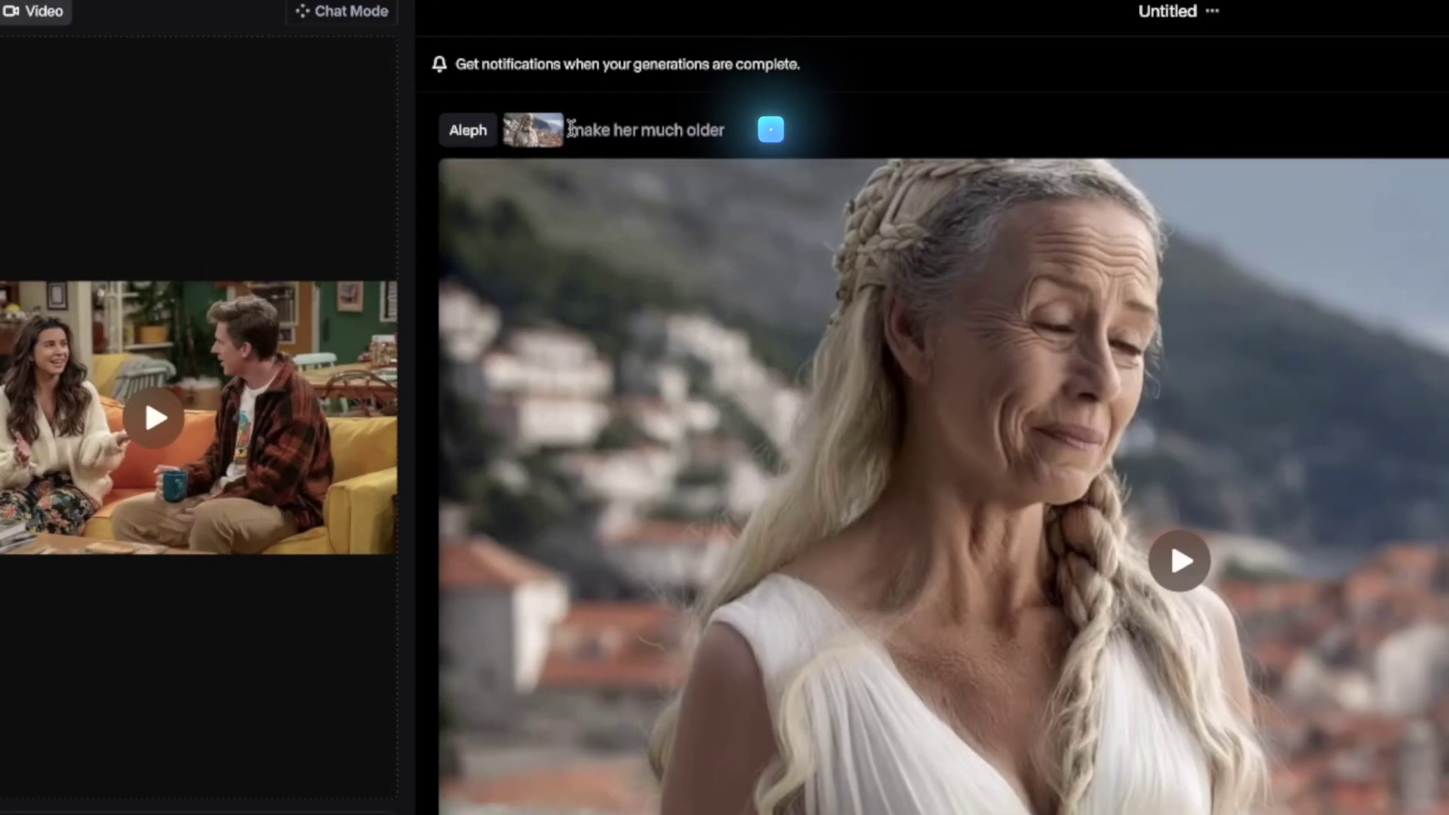
Play the aged-woman video, open the original sitcom clip alongside, then play the neon studio restyle.
left_click(1134, 583)
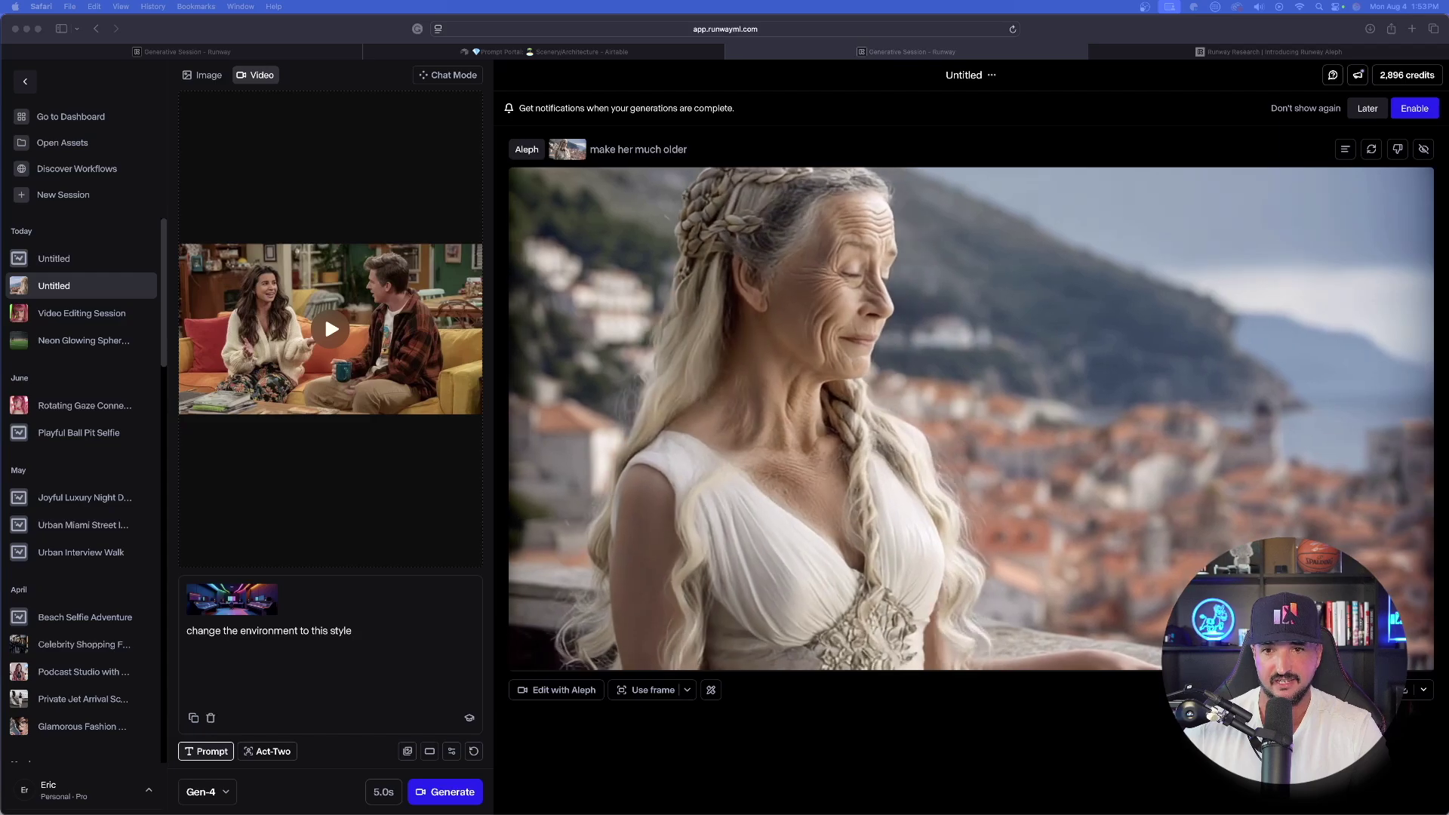
key("super+Tab")
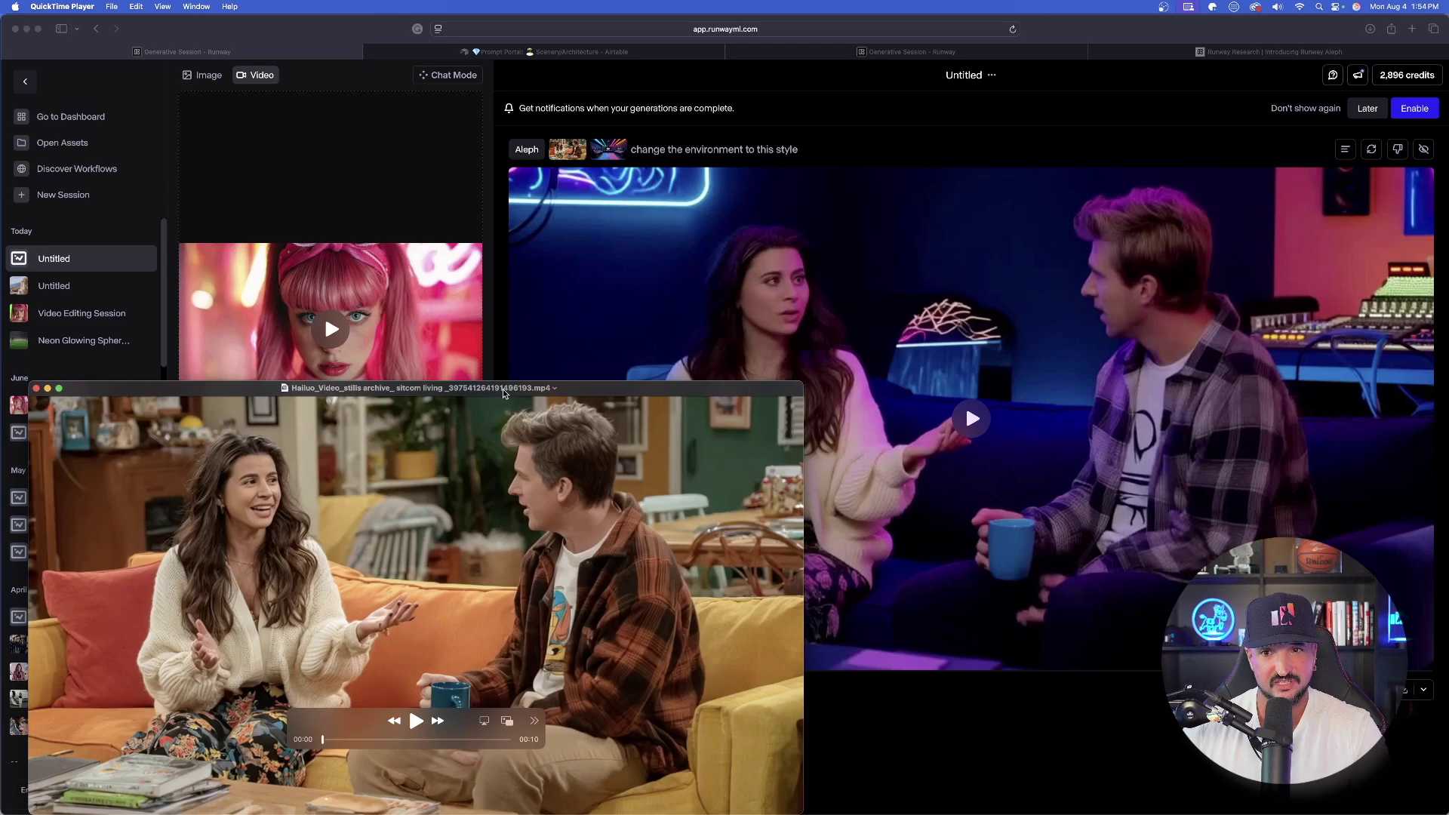
left_click_drag(491, 385, 879, 192)
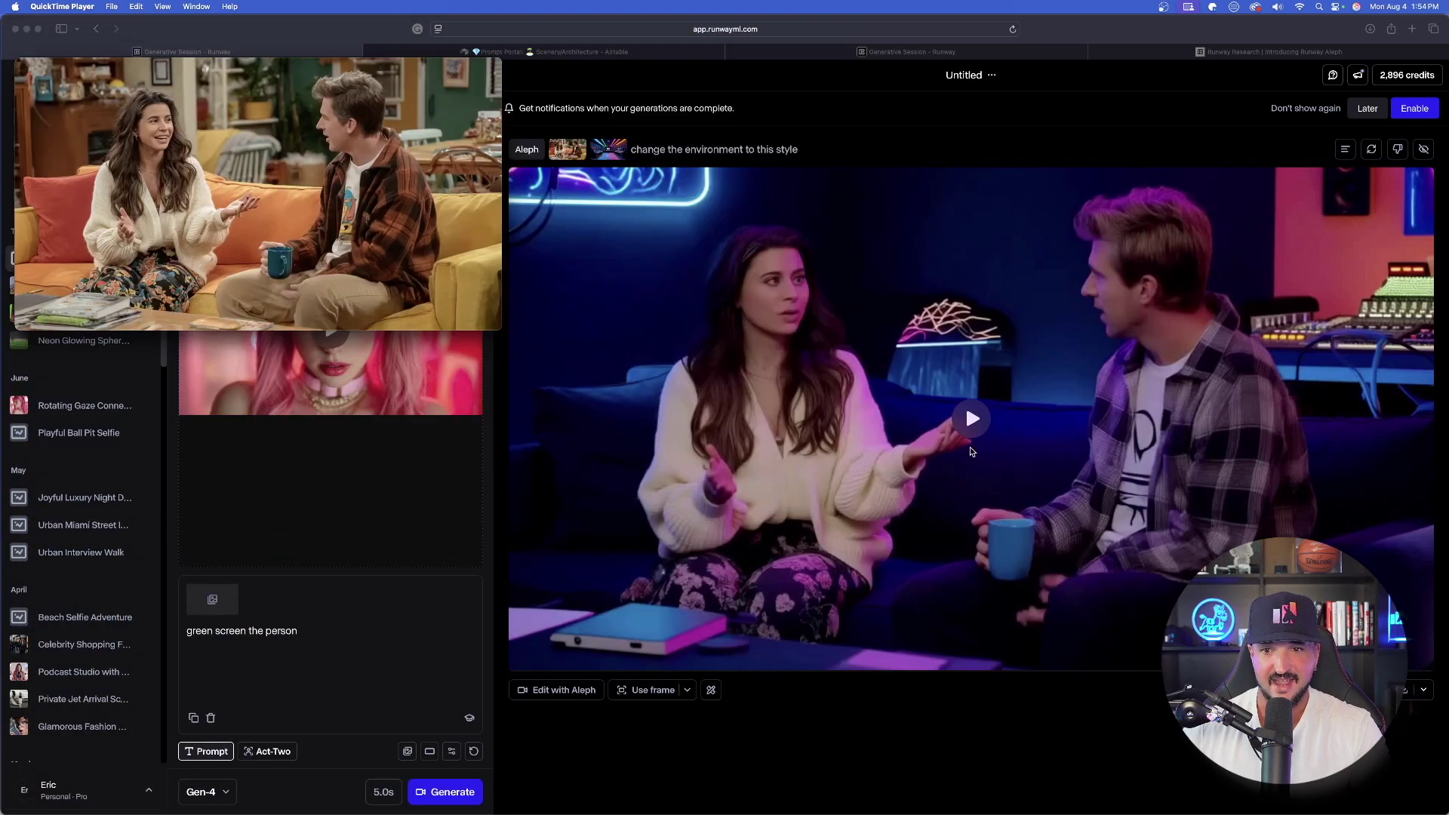
left_click(971, 451)
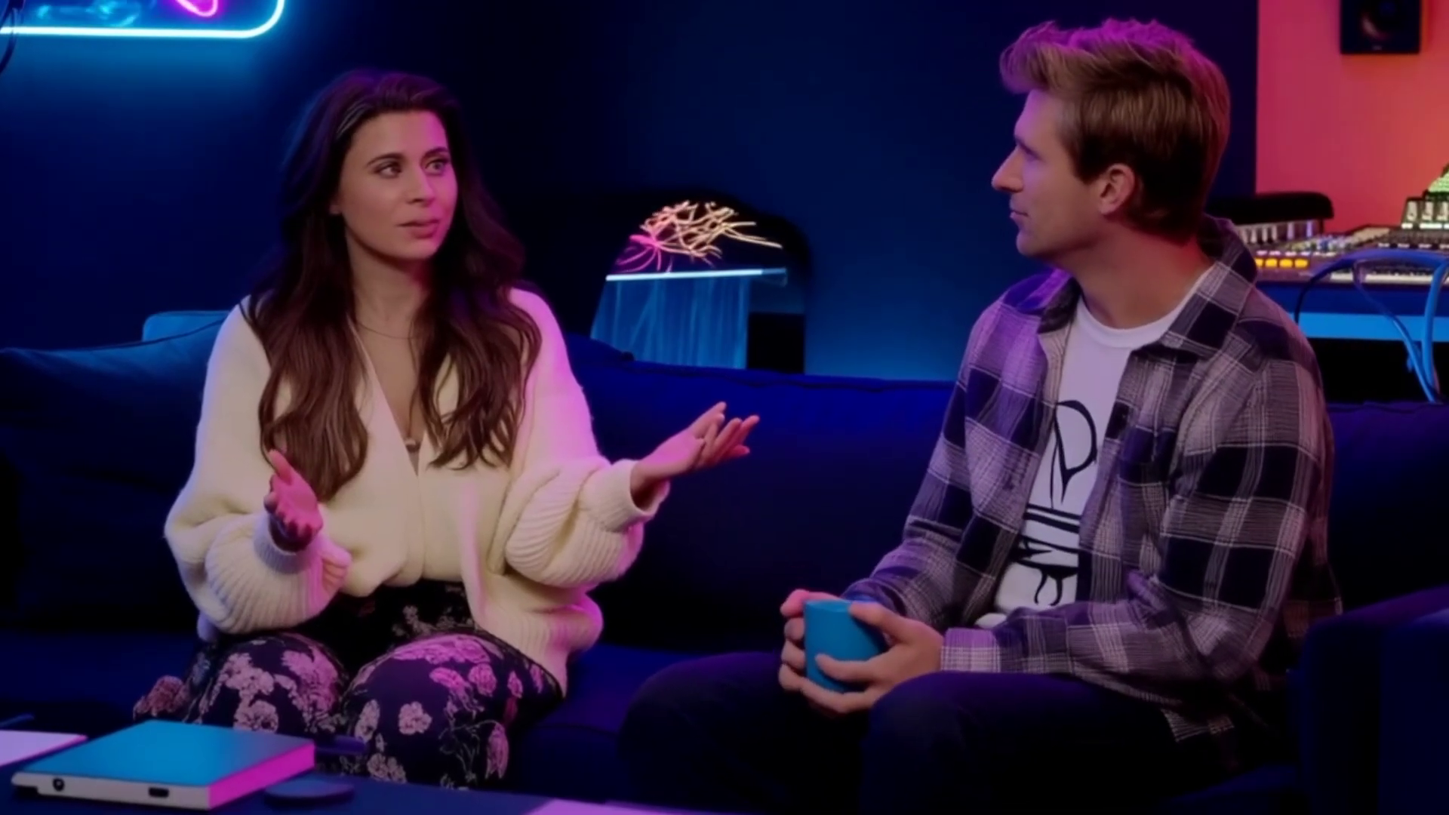